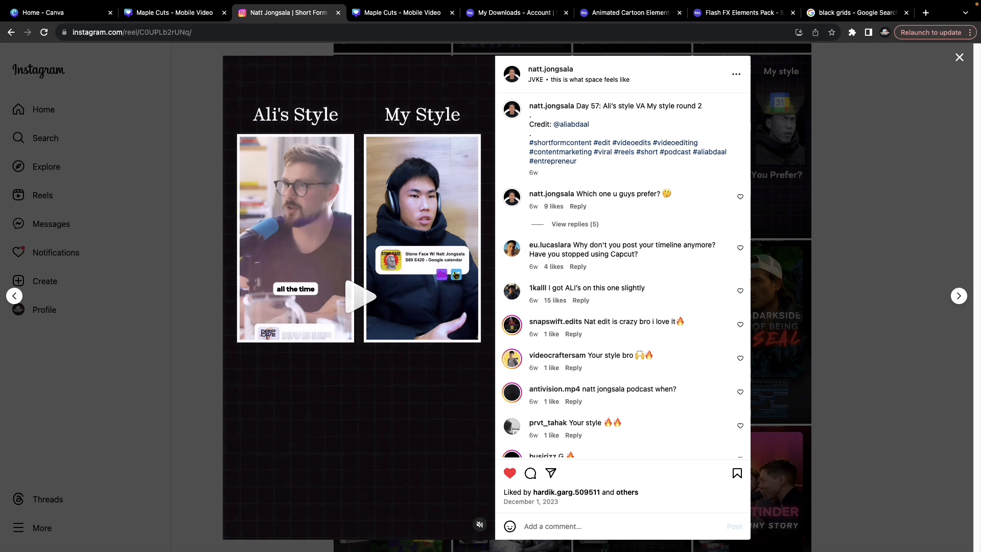
Switch to the Maple Cuts design in Canva and show the rounded square shape used for the white card.
{"action": "left_click", "coordinate": [184, 15]}
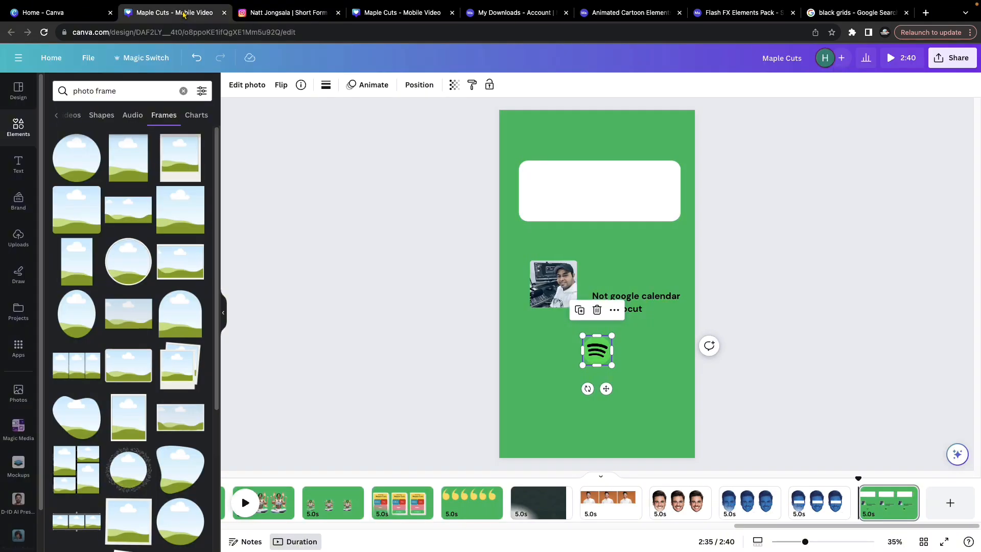
{"action": "left_click", "coordinate": [553, 138]}
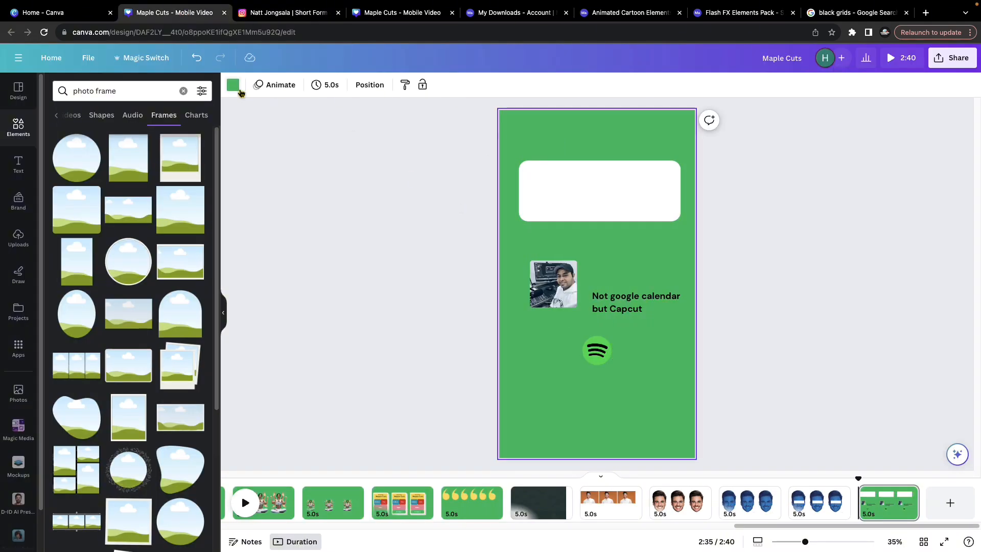
{"action": "left_click", "coordinate": [565, 186]}
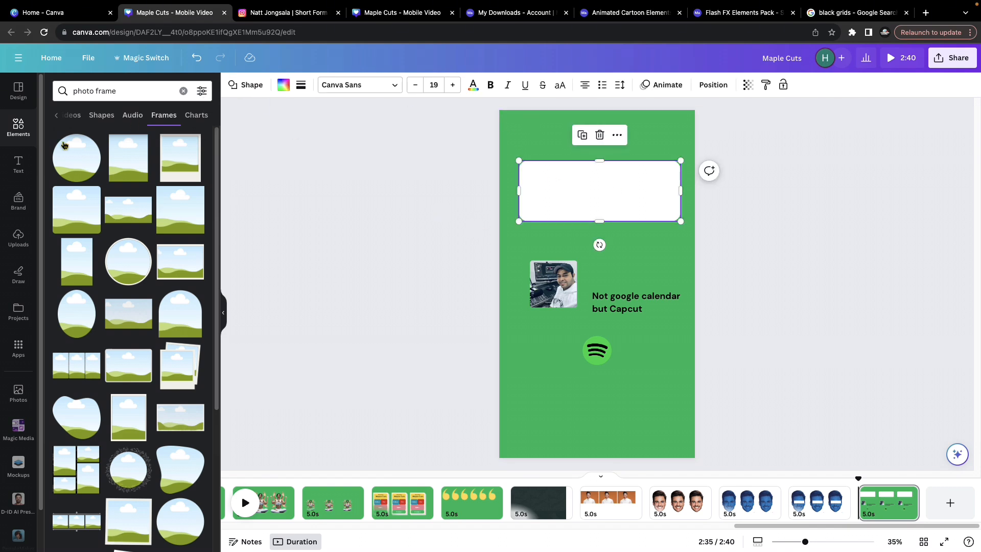
{"action": "left_click", "coordinate": [182, 91]}
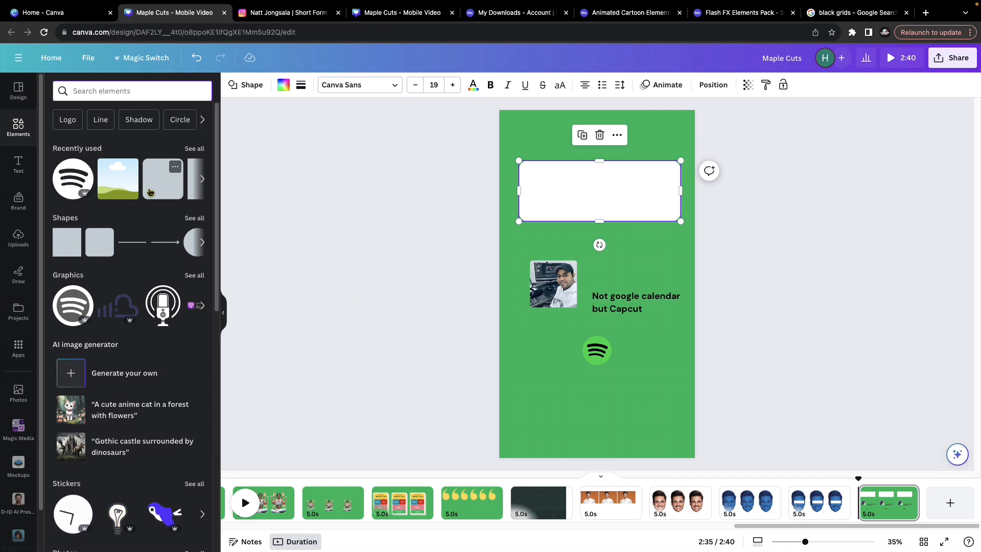
{"action": "left_click_drag", "start_coordinate": [104, 238], "coordinate": [550, 194]}
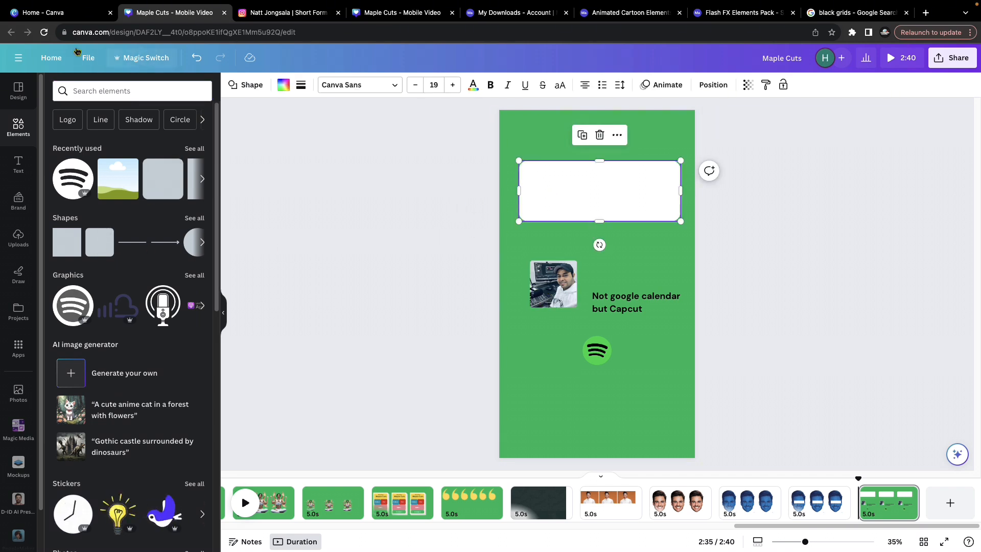
Search the elements for "photo frame" and list all available frames.
{"action": "left_click", "coordinate": [105, 91]}
{"action": "left_click", "coordinate": [113, 137]}
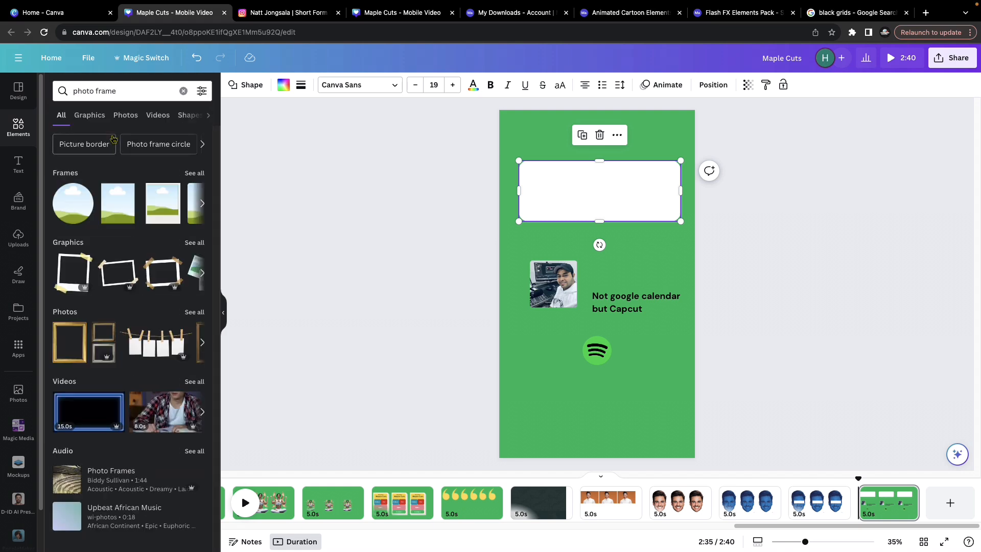
{"action": "left_click", "coordinate": [195, 173]}
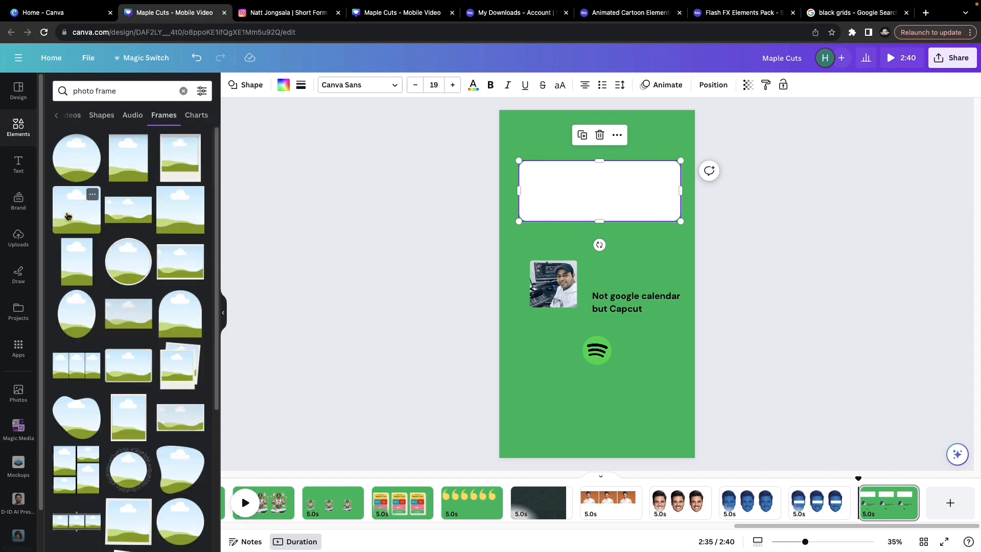
Assemble the card by placing the photo and the "Not google calendar but Capcut" text on the white rectangle and the Spotify logo over its lower edge.
{"action": "left_click_drag", "start_coordinate": [542, 287], "coordinate": [541, 194]}
{"action": "left_click_drag", "start_coordinate": [625, 309], "coordinate": [611, 184]}
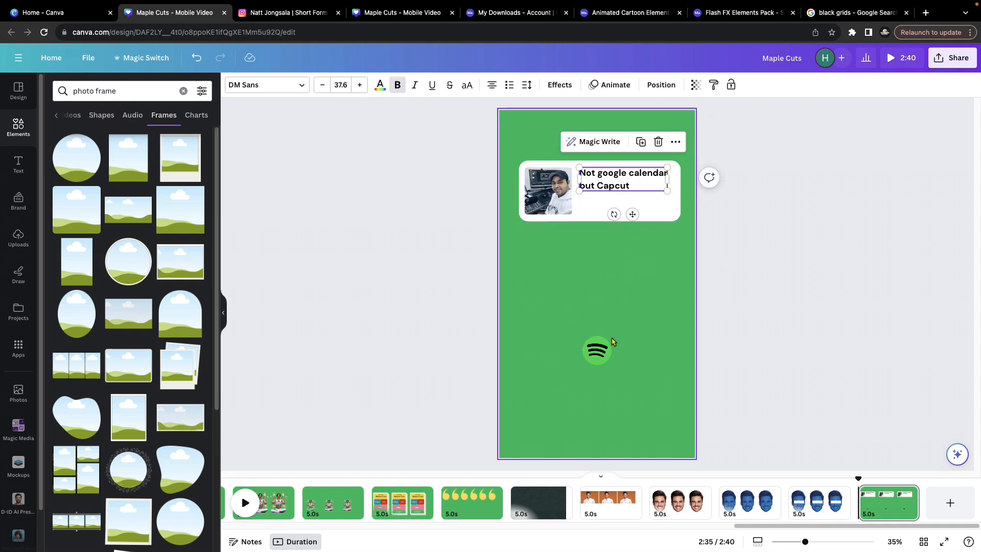
{"action": "left_click_drag", "start_coordinate": [590, 357], "coordinate": [631, 228]}
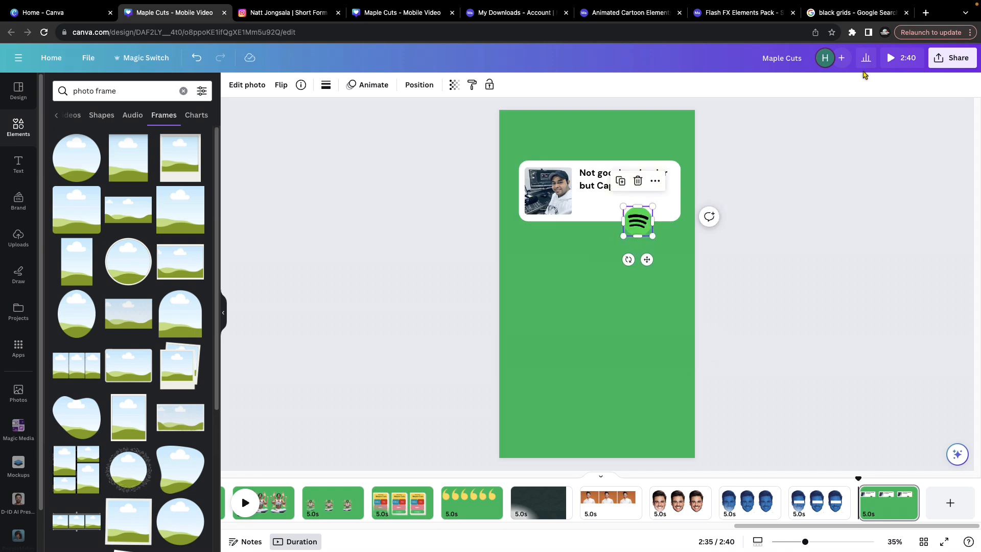
Set the design's download file type to PNG with a transparent background.
{"action": "left_click", "coordinate": [958, 60]}
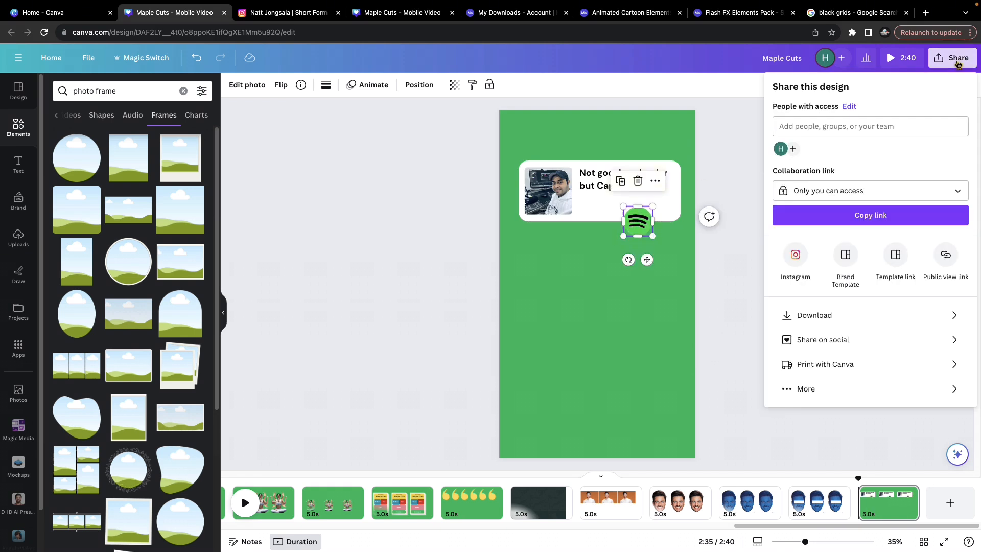
{"action": "left_click", "coordinate": [827, 316]}
{"action": "left_click", "coordinate": [954, 129]}
{"action": "scroll", "coordinate": [964, 191], "scroll_direction": "up", "scroll_amount": 3}
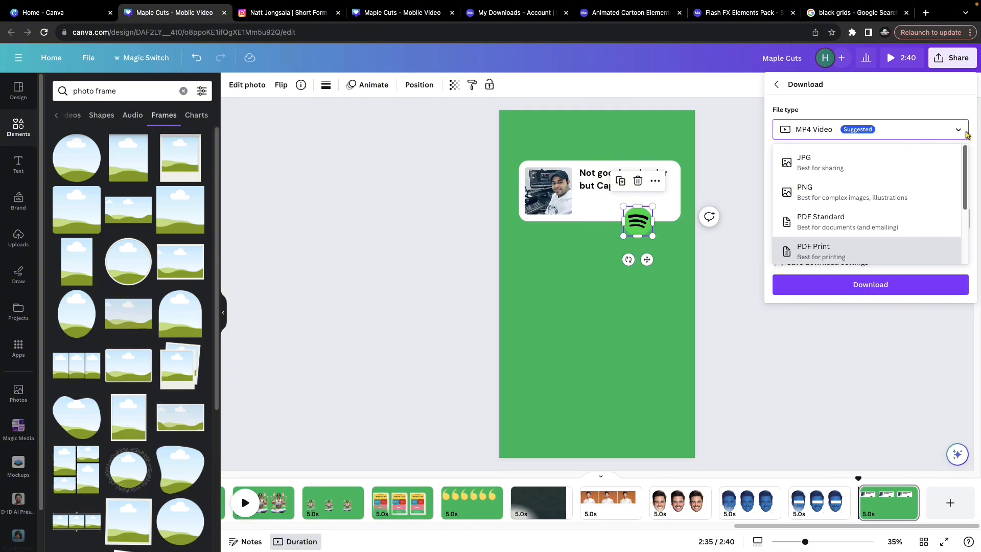
{"action": "left_click", "coordinate": [814, 190]}
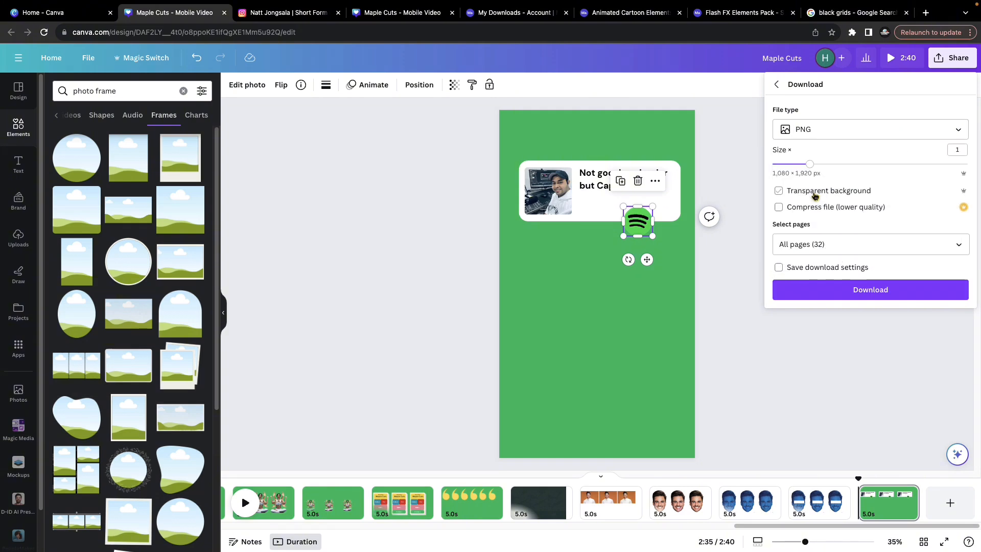
{"action": "left_click", "coordinate": [778, 191]}
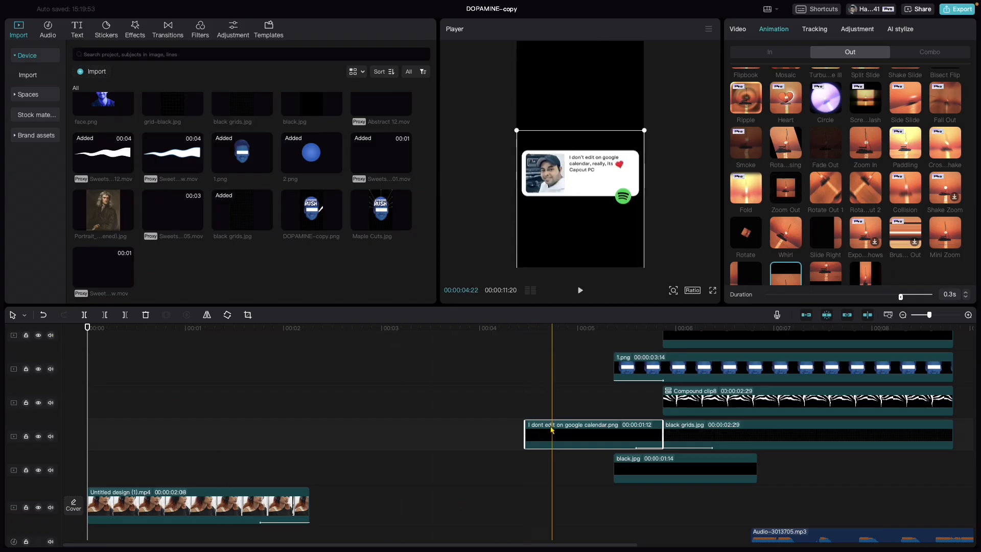
In CapCut, move "I dont edit on google calendar.png" to the timeline start above "Untitled design (1).mp4" and apply the Slide Down out animation.
{"action": "left_click_drag", "start_coordinate": [545, 448], "coordinate": [106, 468]}
{"action": "left_click", "coordinate": [112, 503]}
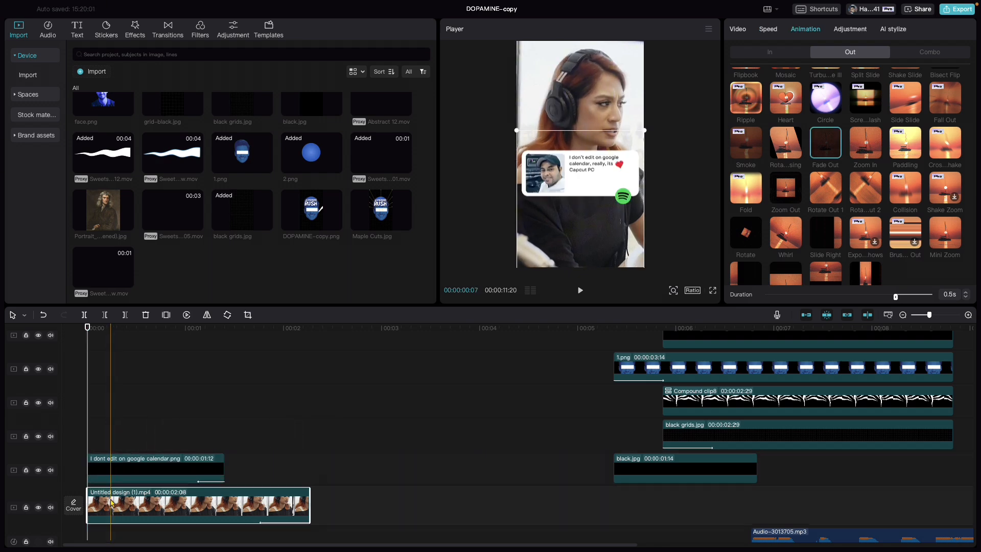
{"action": "left_click", "coordinate": [168, 467]}
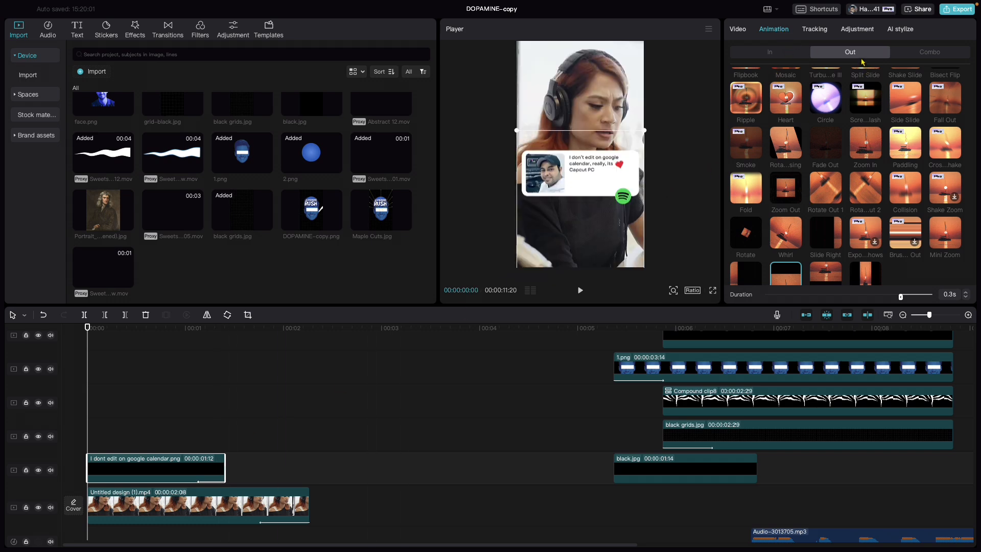
{"action": "scroll", "coordinate": [832, 165], "scroll_direction": "down", "scroll_amount": 1}
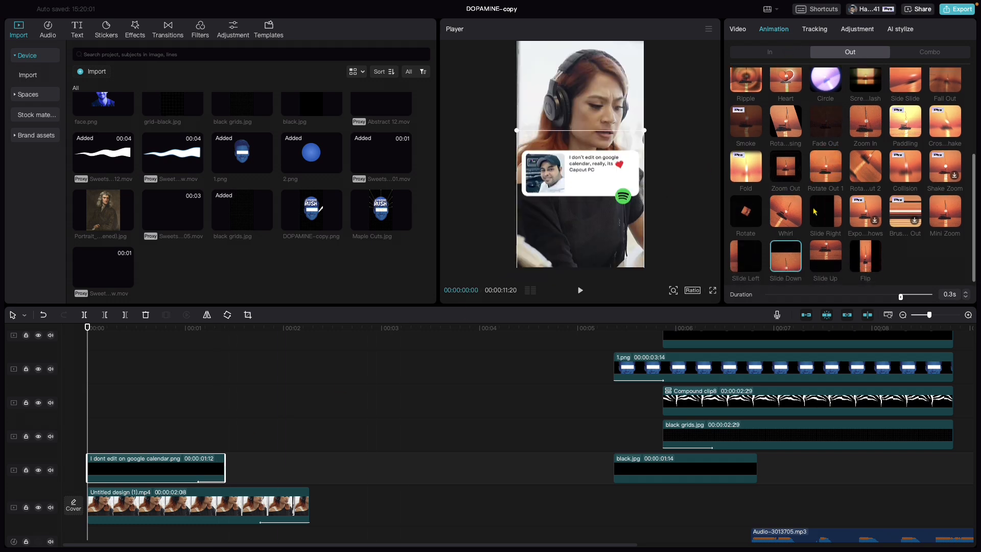
{"action": "left_click", "coordinate": [788, 259]}
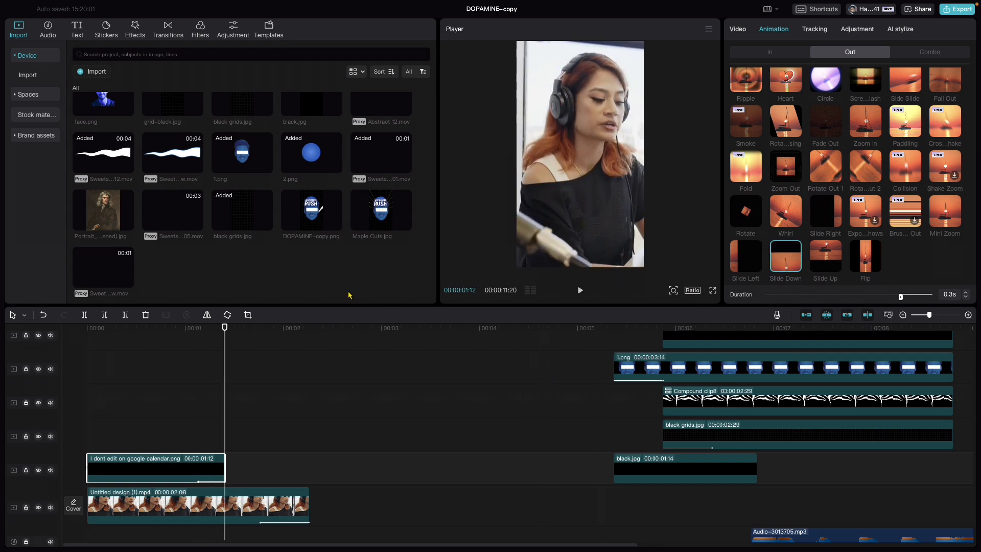
Play the timeline from the start to preview the card's animation over the video.
{"action": "left_click_drag", "start_coordinate": [224, 326], "coordinate": [16, 335]}
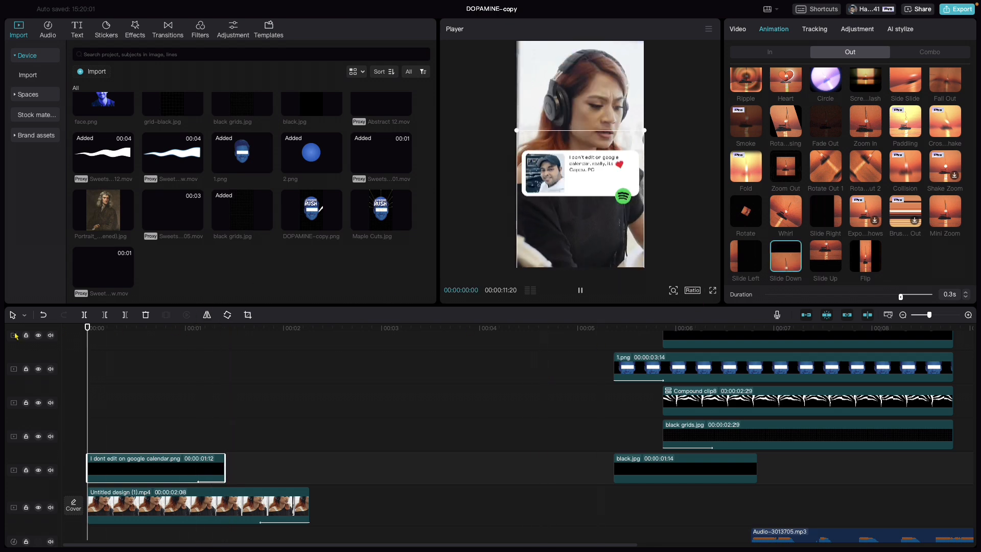
{"action": "key", "text": "space"}
{"action": "key", "text": "space"}
Move the 1.png clip directly behind the card clip on the same track and show its In animations.
{"action": "left_click", "coordinate": [226, 338]}
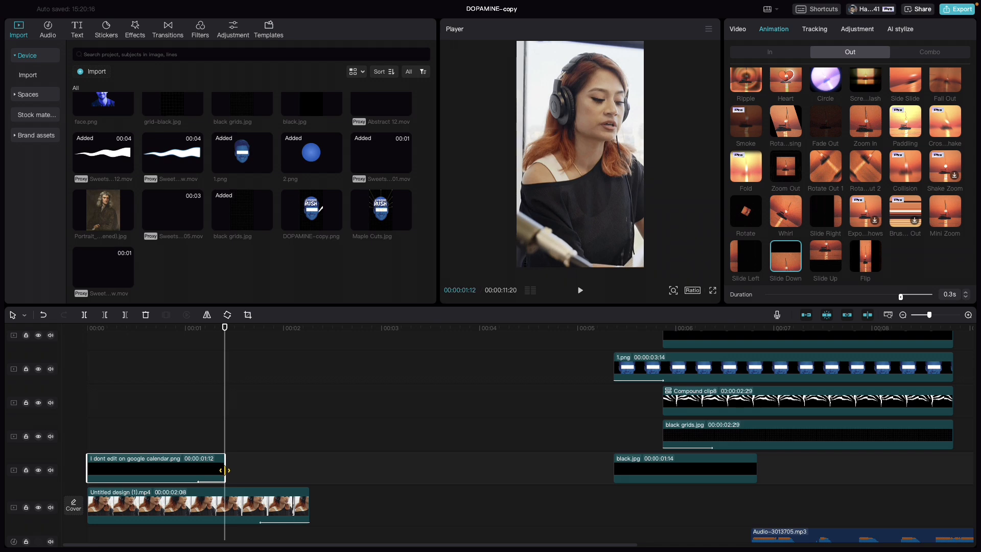
{"action": "left_click_drag", "start_coordinate": [658, 365], "coordinate": [268, 467]}
{"action": "left_click_drag", "start_coordinate": [223, 330], "coordinate": [253, 333]}
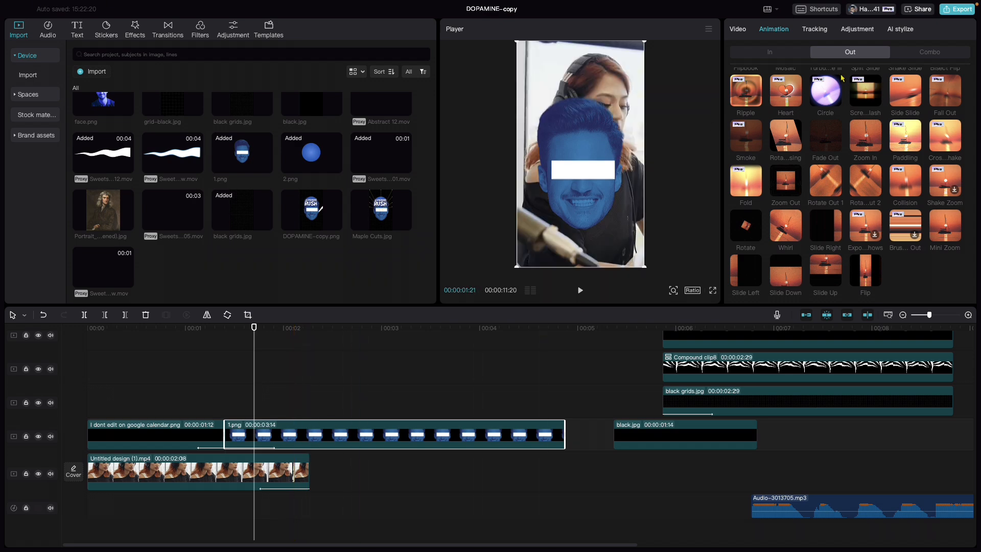
{"action": "left_click", "coordinate": [766, 57]}
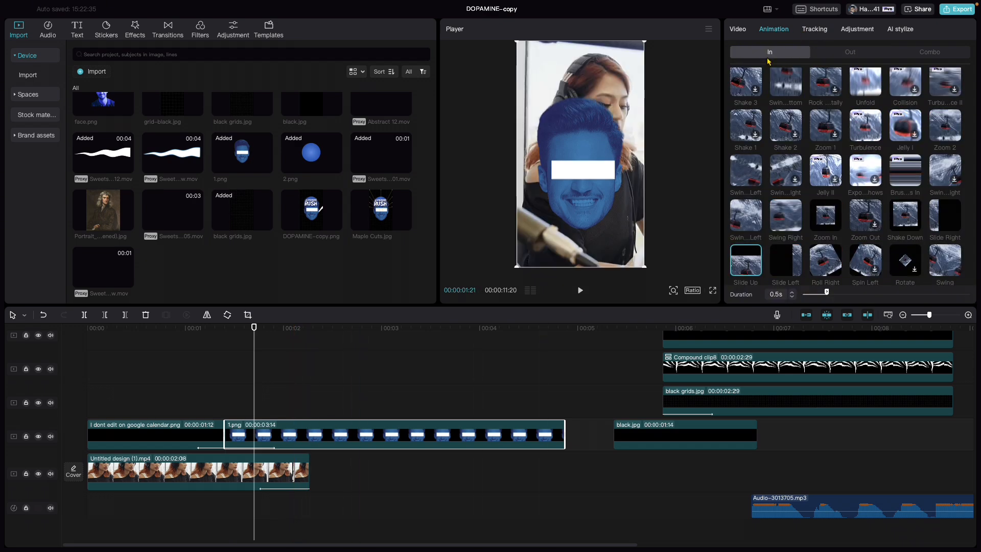
{"action": "scroll", "coordinate": [789, 220], "scroll_direction": "down", "scroll_amount": 2}
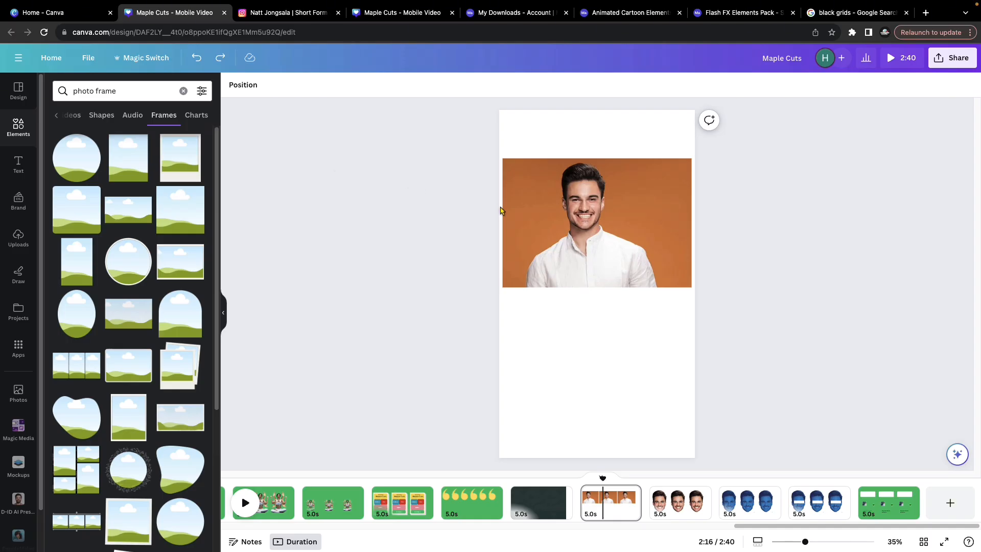
Back in Canva, crop the portrait photo closely around the man's head and shoulders, and enlarge and centre it on the page.
{"action": "left_click", "coordinate": [546, 211]}
{"action": "left_click_drag", "start_coordinate": [596, 287], "coordinate": [593, 251]}
{"action": "left_click_drag", "start_coordinate": [503, 205], "coordinate": [549, 207]}
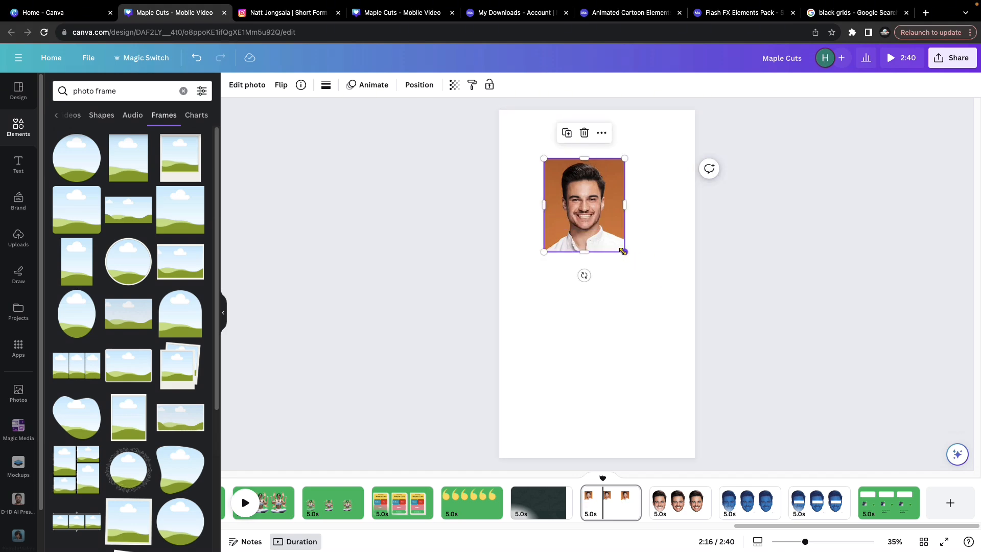
{"action": "left_click_drag", "start_coordinate": [624, 251], "coordinate": [725, 366]}
{"action": "left_click_drag", "start_coordinate": [601, 315], "coordinate": [565, 312]}
Remove the portrait's orange background and crop the photo's lower edge to just below the chin.
{"action": "left_click", "coordinate": [247, 85]}
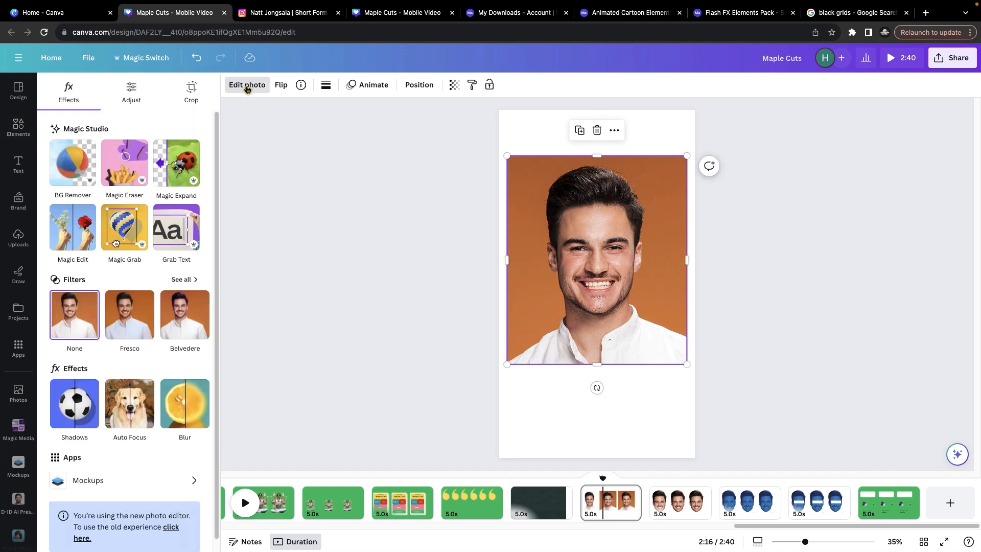
{"action": "left_click", "coordinate": [82, 172]}
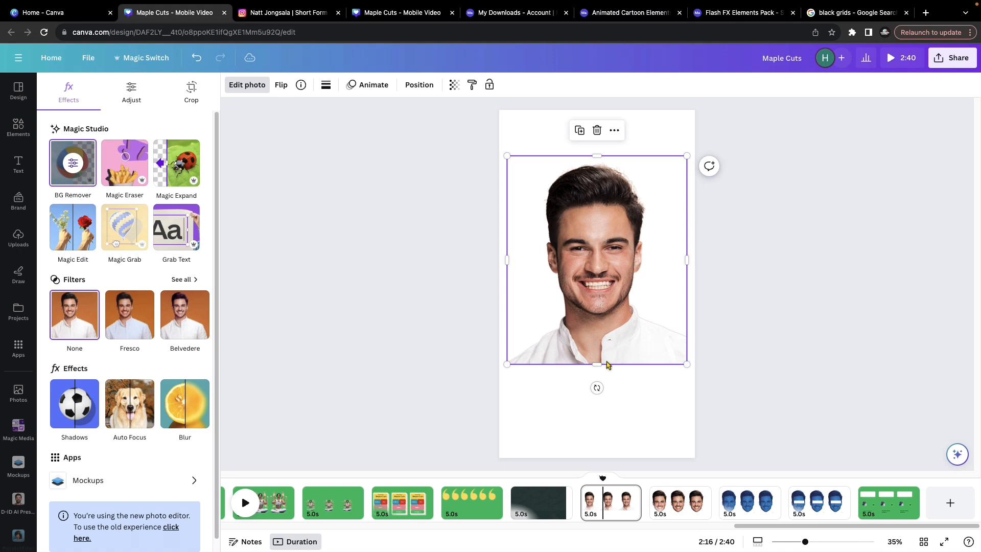
{"action": "left_click_drag", "start_coordinate": [600, 364], "coordinate": [640, 320]}
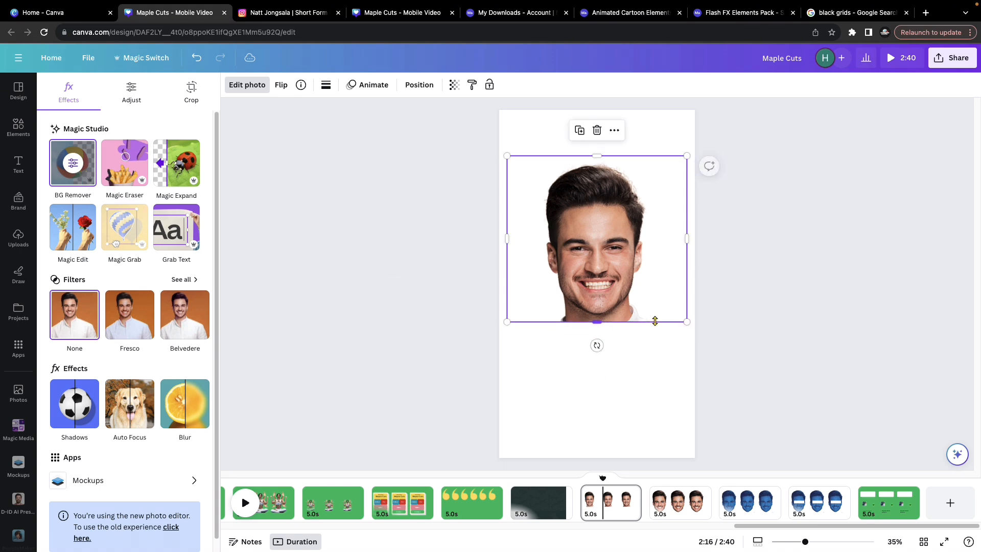
Erase the neck and collar below the jawline with Magic Eraser, using brush size 20.
{"action": "left_click", "coordinate": [126, 176]}
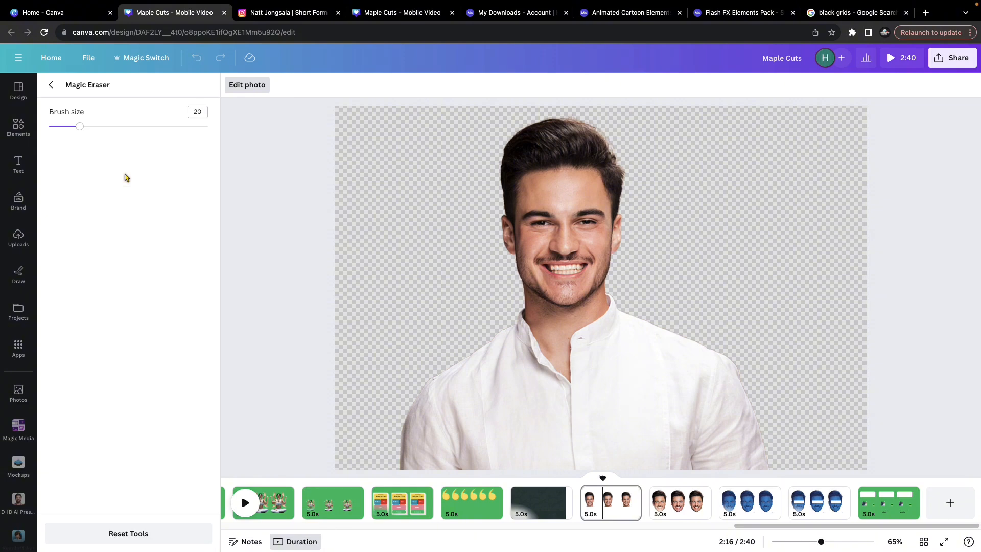
{"action": "mouse_move", "coordinate": [821, 541]}
{"action": "left_mouse_down"}
{"action": "mouse_move", "coordinate": [858, 542]}
{"action": "mouse_move", "coordinate": [839, 541]}
{"action": "left_mouse_up"}
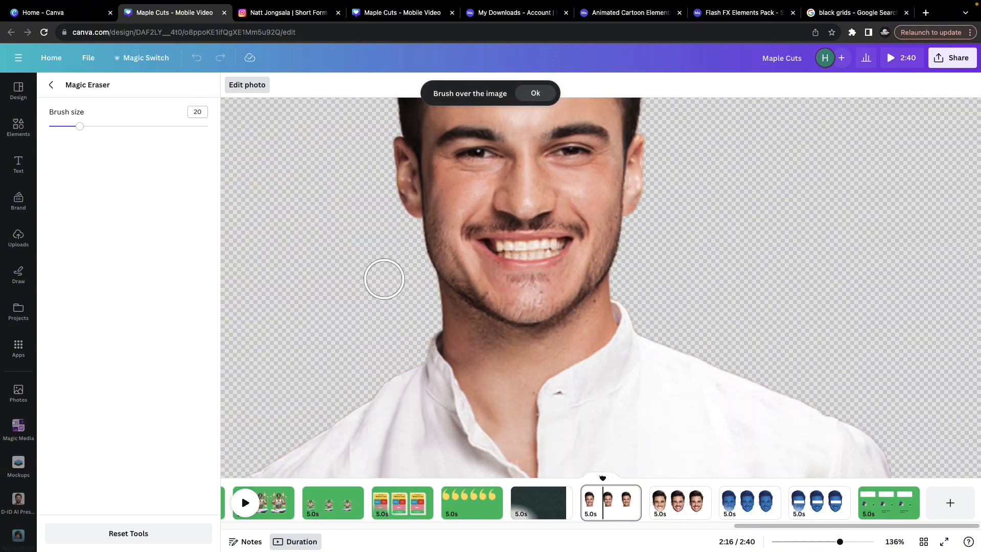
{"action": "mouse_move", "coordinate": [412, 278]}
{"action": "left_mouse_down"}
{"action": "mouse_move", "coordinate": [466, 324]}
{"action": "mouse_move", "coordinate": [524, 345]}
{"action": "mouse_move", "coordinate": [578, 330]}
{"action": "mouse_move", "coordinate": [619, 290]}
{"action": "mouse_move", "coordinate": [632, 349]}
{"action": "mouse_move", "coordinate": [624, 317]}
{"action": "mouse_move", "coordinate": [580, 363]}
{"action": "mouse_move", "coordinate": [459, 365]}
{"action": "mouse_move", "coordinate": [411, 325]}
{"action": "mouse_move", "coordinate": [684, 328]}
{"action": "mouse_move", "coordinate": [655, 357]}
{"action": "mouse_move", "coordinate": [649, 316]}
{"action": "mouse_move", "coordinate": [573, 347]}
{"action": "mouse_move", "coordinate": [374, 366]}
{"action": "left_mouse_up"}
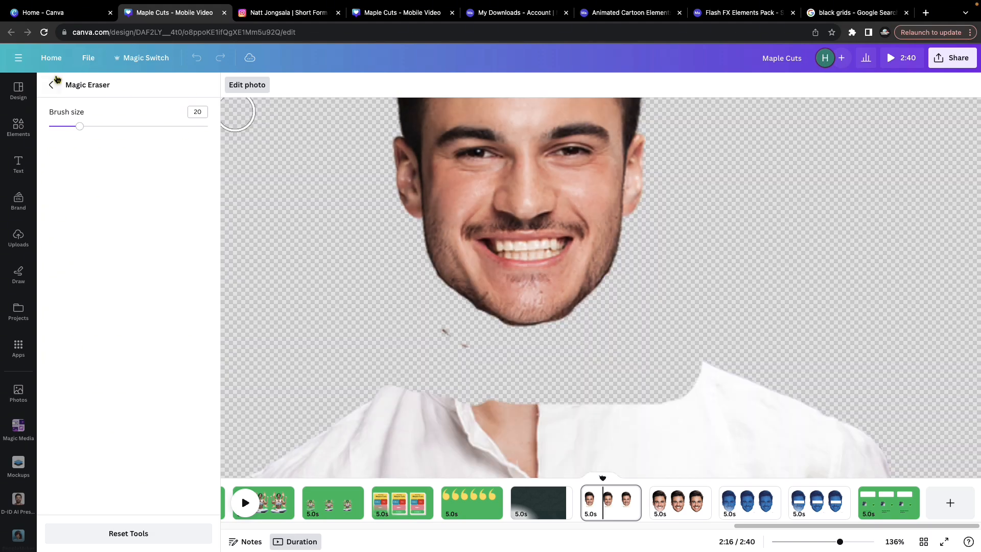
{"action": "left_click", "coordinate": [51, 84]}
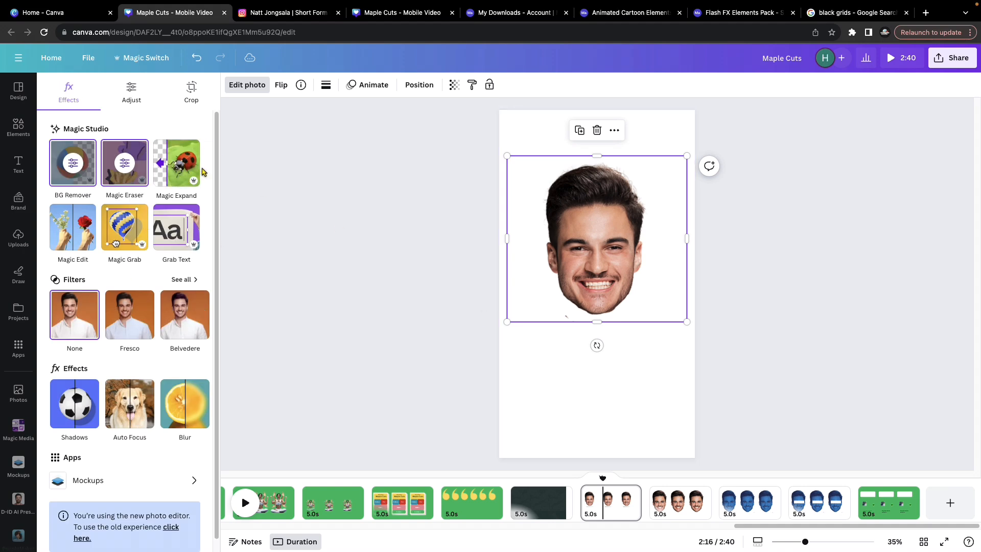
Apply the Sea Blue duotone effect to the cut-out face and adjust its intensity.
{"action": "left_click", "coordinate": [197, 403]}
{"action": "left_click", "coordinate": [176, 413]}
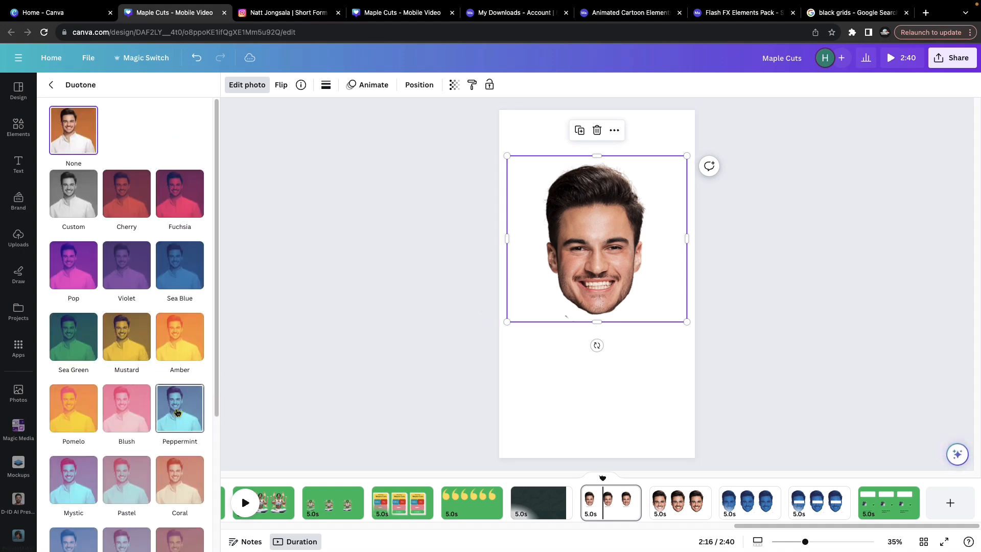
{"action": "left_click", "coordinate": [184, 264]}
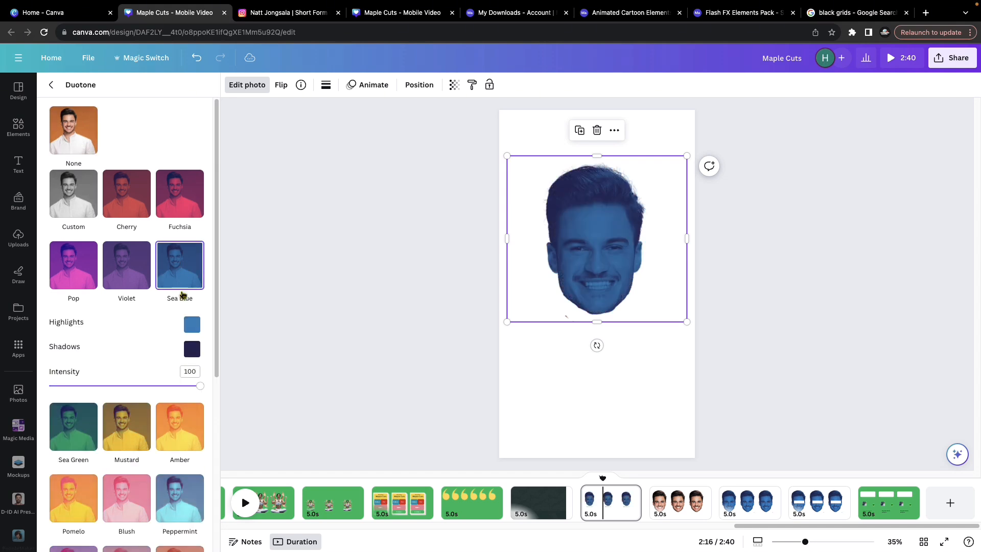
{"action": "mouse_move", "coordinate": [190, 386]}
{"action": "left_mouse_down"}
{"action": "mouse_move", "coordinate": [154, 385]}
{"action": "mouse_move", "coordinate": [191, 384]}
{"action": "left_mouse_up"}
{"action": "left_click", "coordinate": [582, 274]}
{"action": "left_click", "coordinate": [532, 264]}
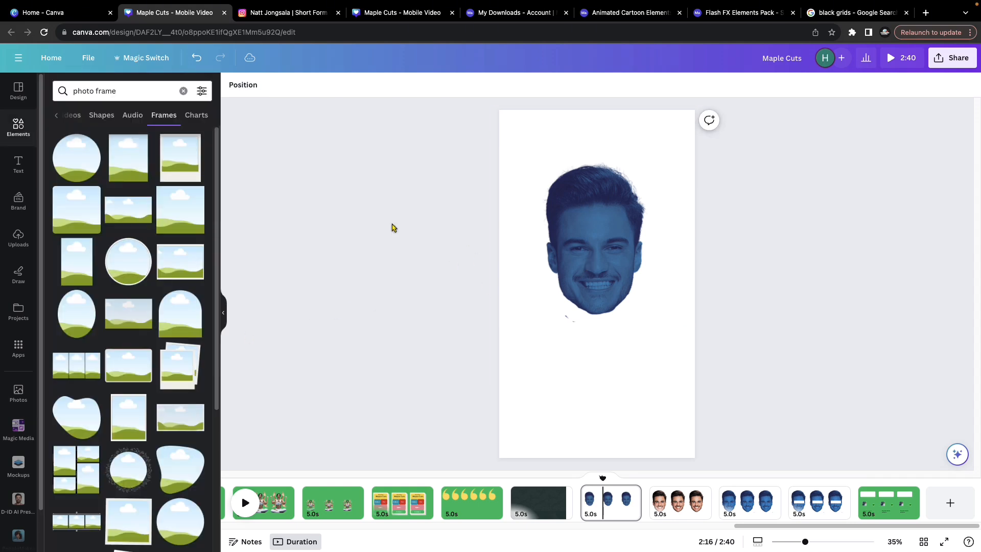
Add a white square shape to the page and reshape it into a horizontal bar covering the blue face's eyes.
{"action": "left_click", "coordinate": [16, 132]}
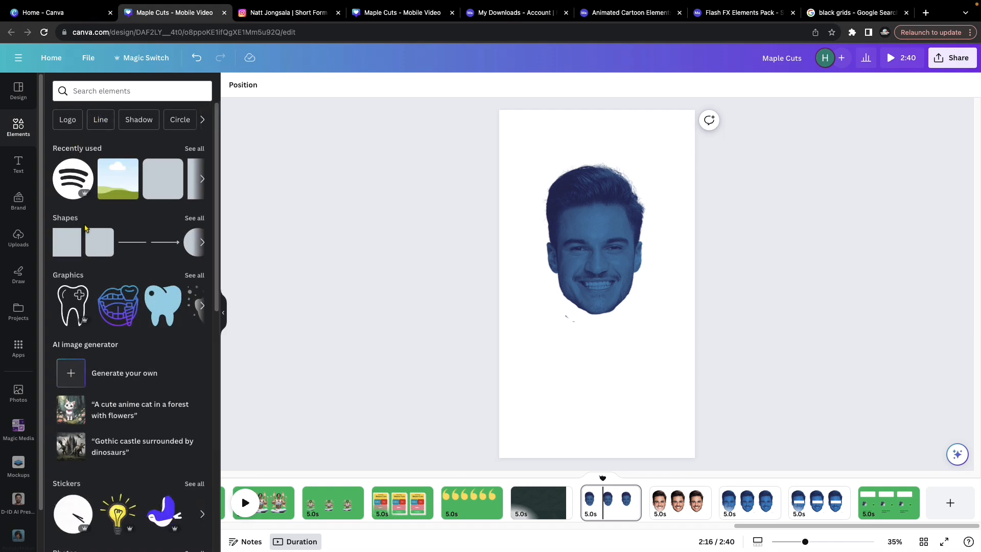
{"action": "left_click", "coordinate": [67, 241]}
{"action": "left_click", "coordinate": [283, 85]}
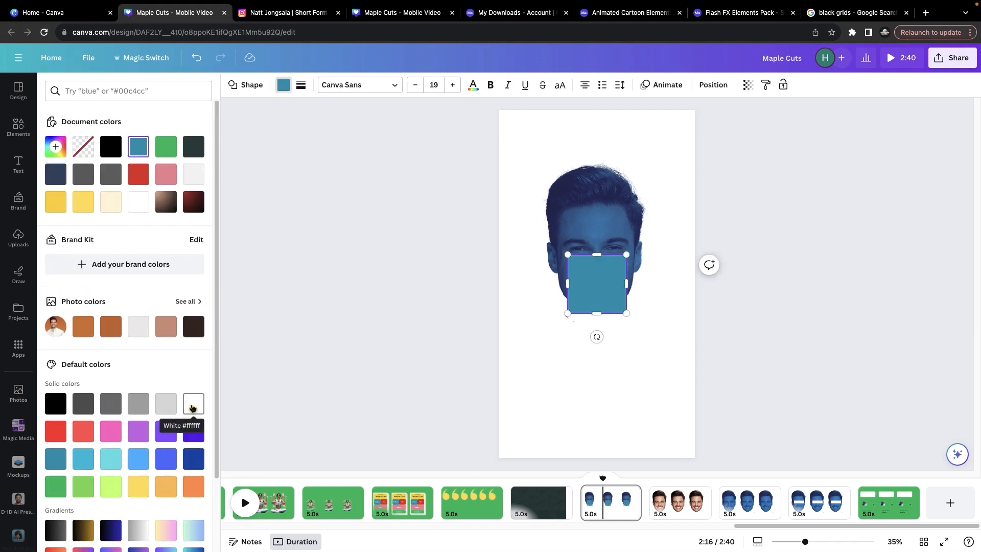
{"action": "left_click", "coordinate": [194, 403]}
{"action": "left_click_drag", "start_coordinate": [595, 313], "coordinate": [629, 243]}
Set the page background behind the blue face to solid green.
{"action": "left_click", "coordinate": [518, 128]}
{"action": "left_click", "coordinate": [232, 86]}
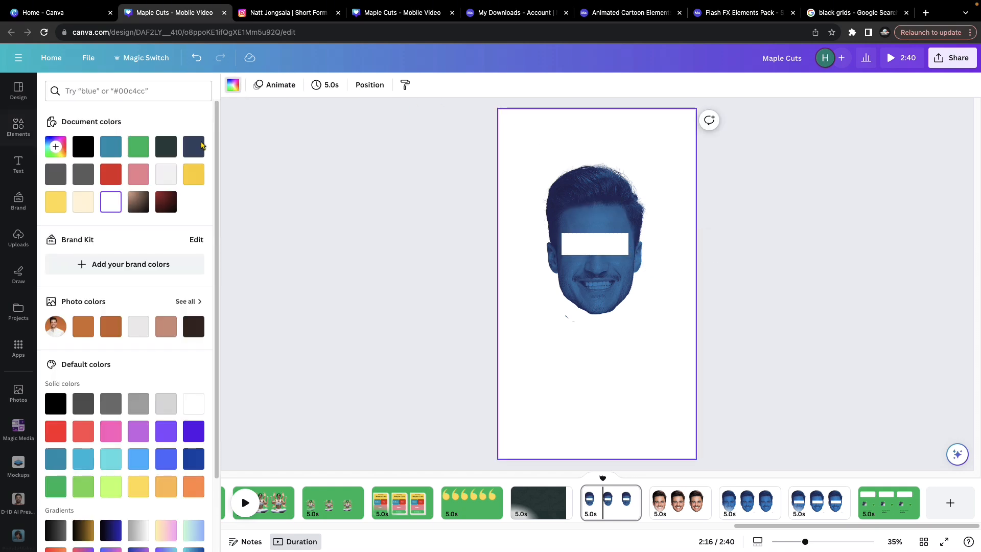
{"action": "left_click", "coordinate": [47, 486]}
{"action": "left_click", "coordinate": [661, 139]}
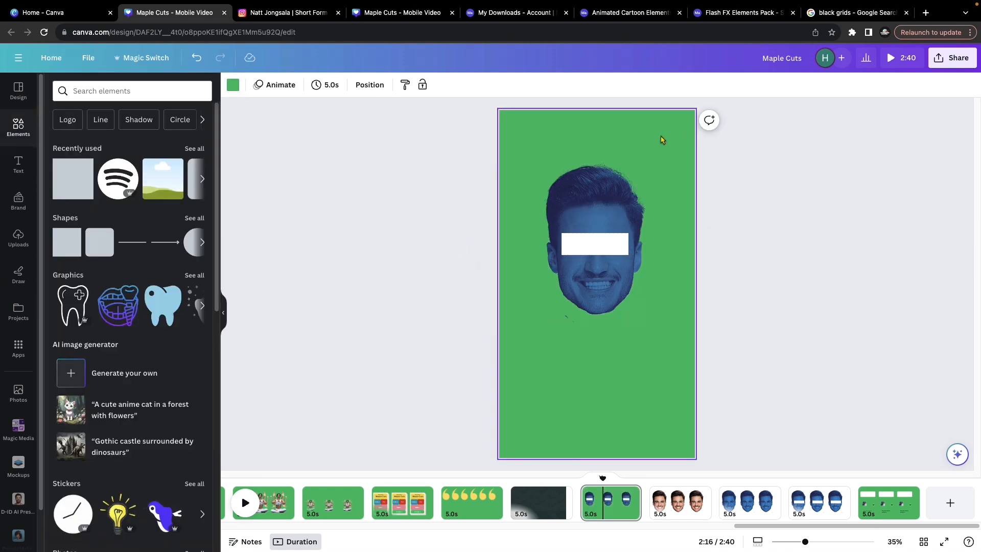
Set up the design's download as a PNG file with a transparent background.
{"action": "left_click", "coordinate": [939, 57]}
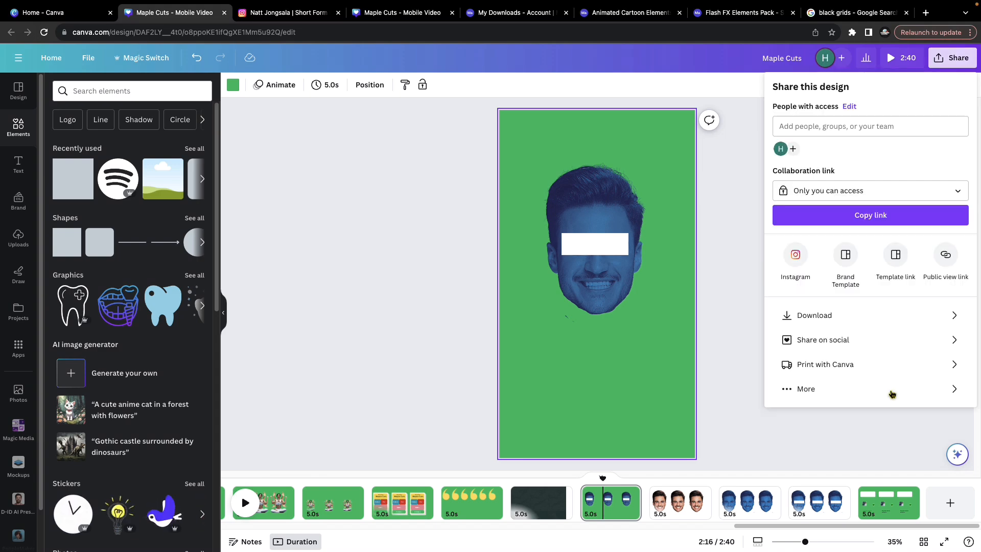
{"action": "left_click", "coordinate": [833, 314]}
{"action": "left_click", "coordinate": [948, 132]}
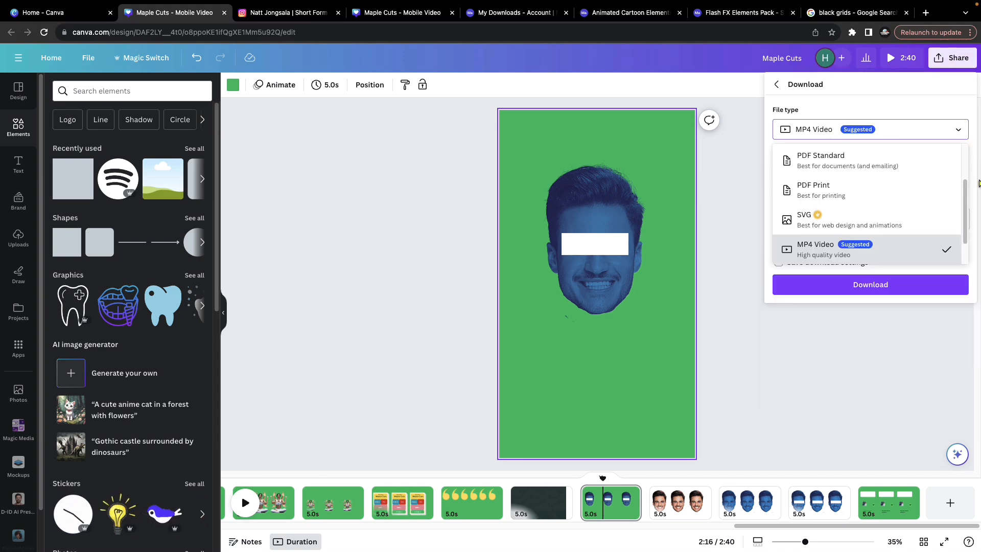
{"action": "scroll", "coordinate": [965, 194], "scroll_direction": "up", "scroll_amount": 3}
{"action": "left_click", "coordinate": [858, 189]}
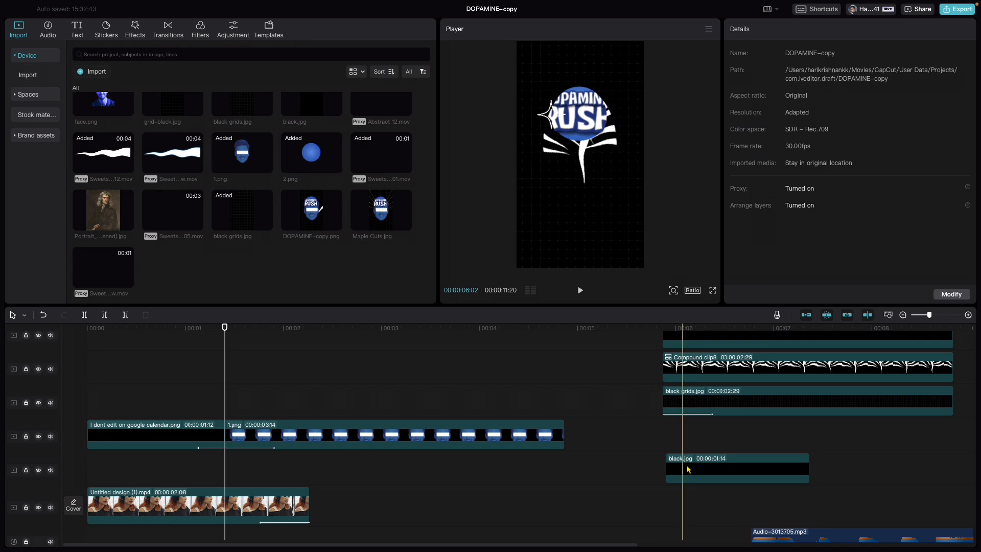
In CapCut, move the black.jpg clip onto the track beneath the face, starting with 1.png, and set its opacity to 66%.
{"action": "left_click_drag", "start_coordinate": [688, 468], "coordinate": [248, 467]}
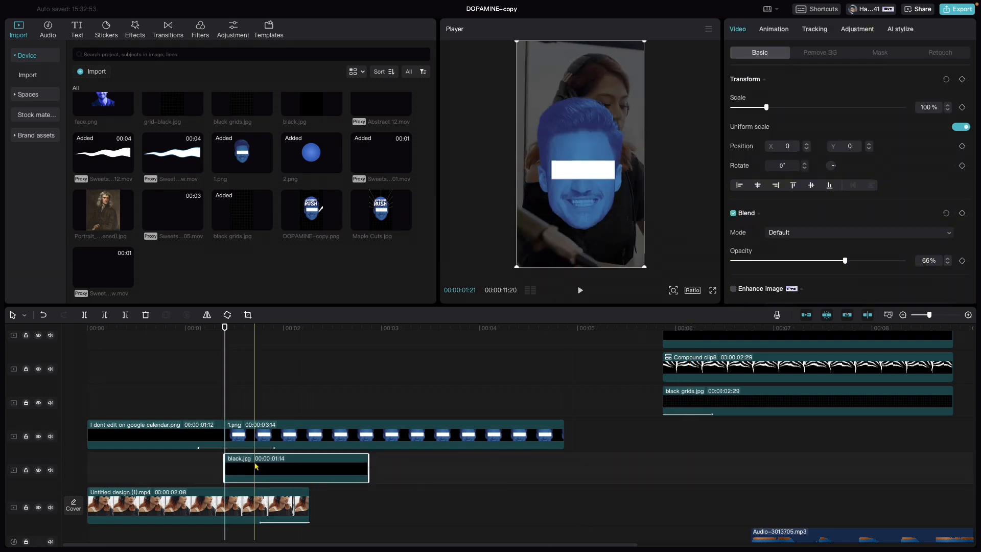
{"action": "left_click_drag", "start_coordinate": [224, 327], "coordinate": [231, 328]}
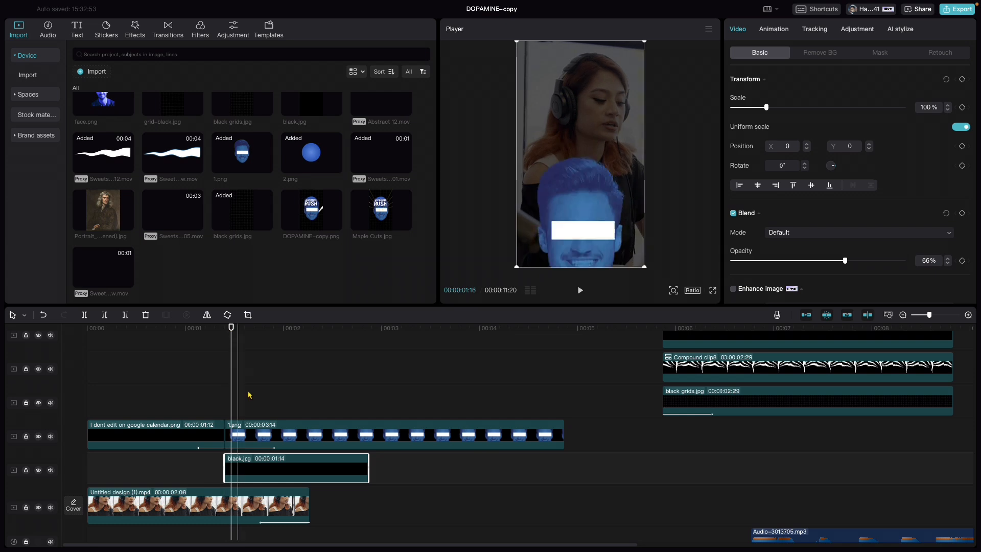
{"action": "left_click", "coordinate": [234, 463]}
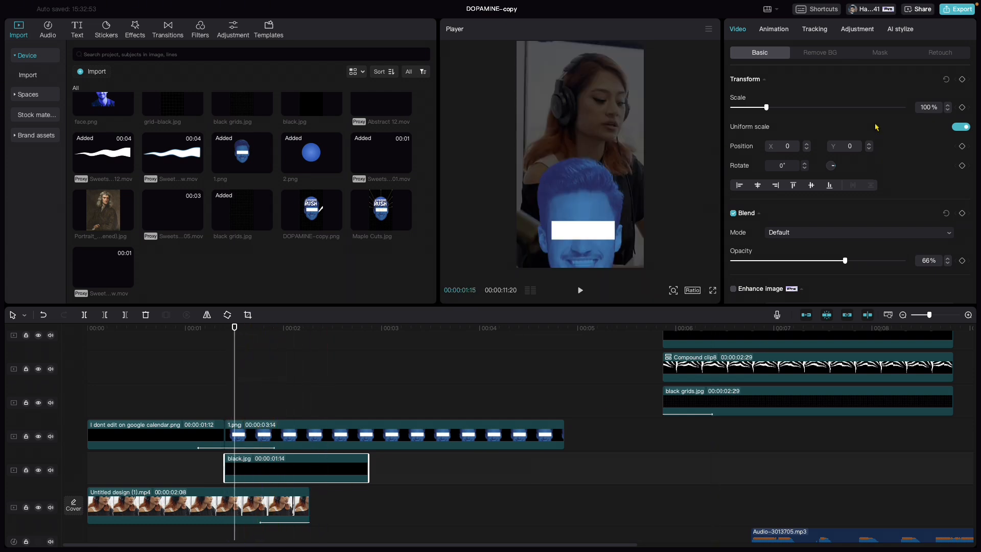
{"action": "mouse_move", "coordinate": [845, 262]}
{"action": "left_mouse_down"}
{"action": "mouse_move", "coordinate": [862, 262]}
{"action": "mouse_move", "coordinate": [850, 263]}
{"action": "left_mouse_up"}
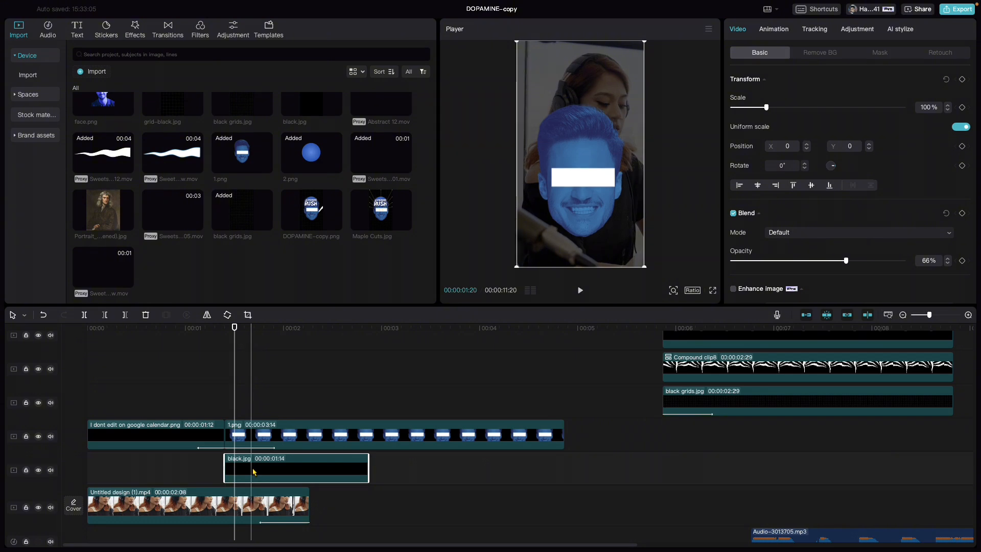
At the start of black.jpg, add a keyframed Horizontal mask and raise its line to Y 956, above the frame.
{"action": "left_click", "coordinate": [224, 468]}
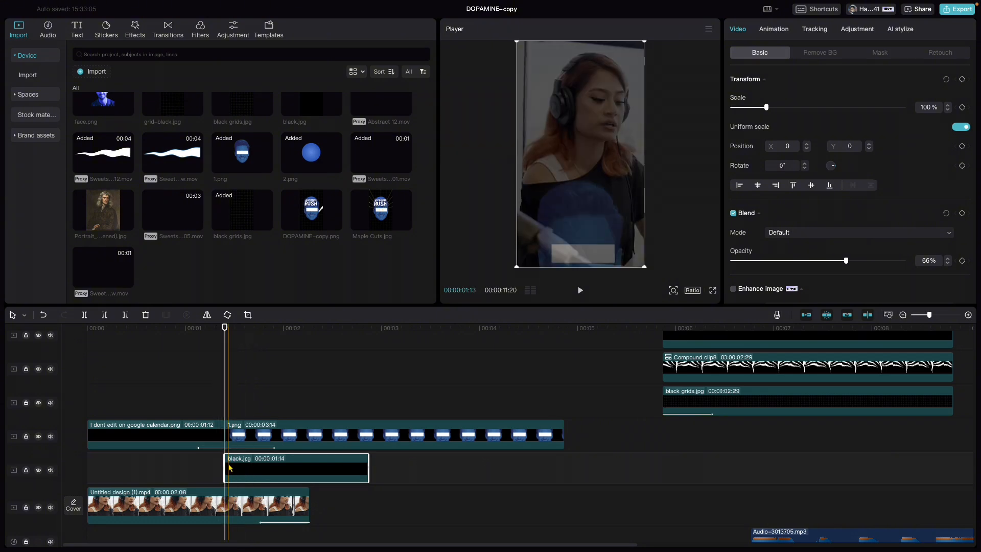
{"action": "left_click", "coordinate": [897, 57]}
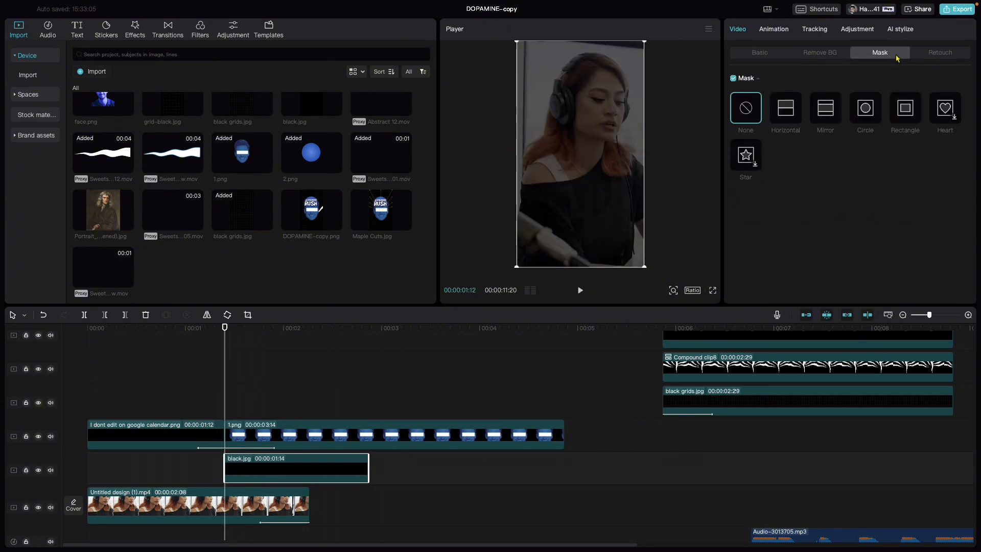
{"action": "left_click", "coordinate": [790, 114]}
{"action": "left_click_drag", "start_coordinate": [610, 162], "coordinate": [604, 48]}
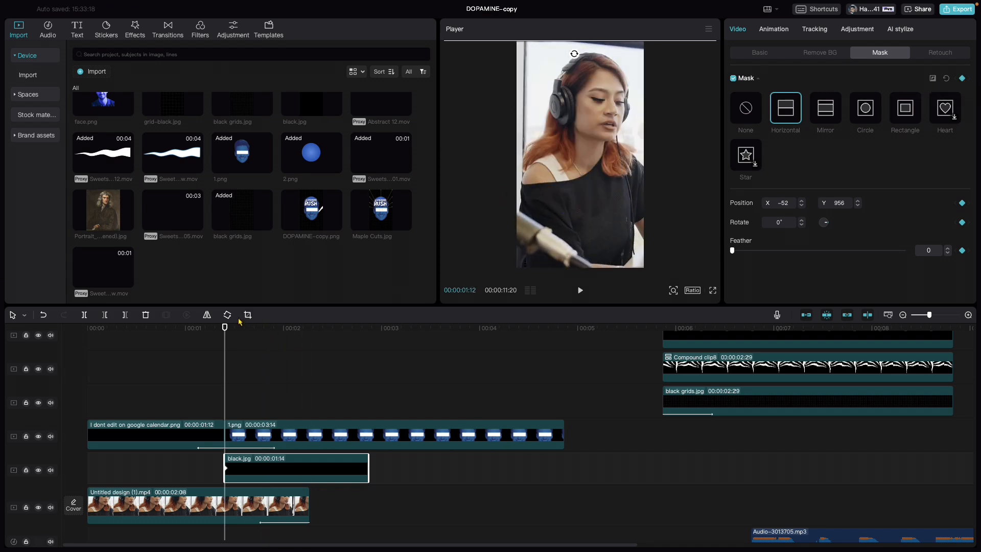
Add a second mask keyframe at 00:00:02:00, lowering the mask line to the frame's bottom edge with a feather of 55.
{"action": "left_click_drag", "start_coordinate": [225, 328], "coordinate": [276, 335]}
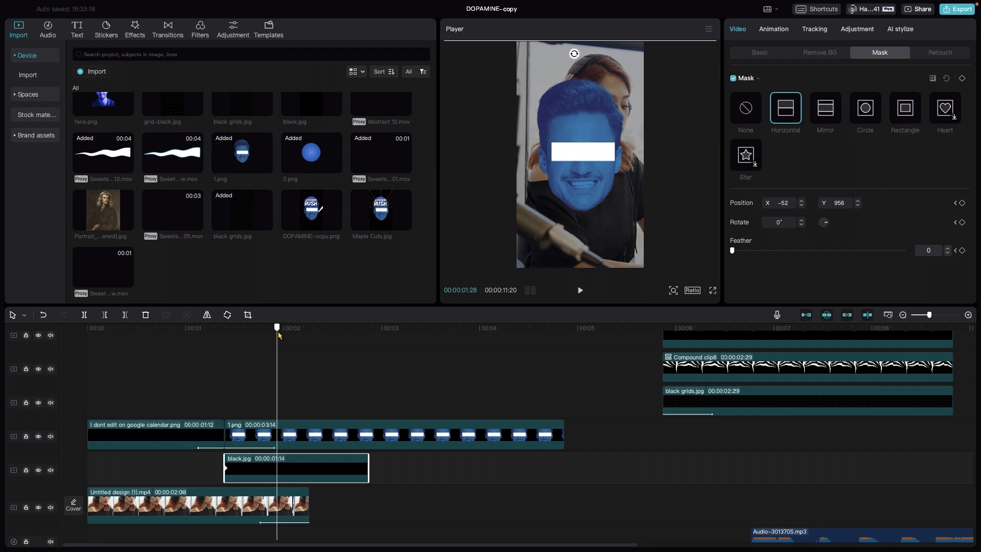
{"action": "left_click_drag", "start_coordinate": [279, 335], "coordinate": [284, 334]}
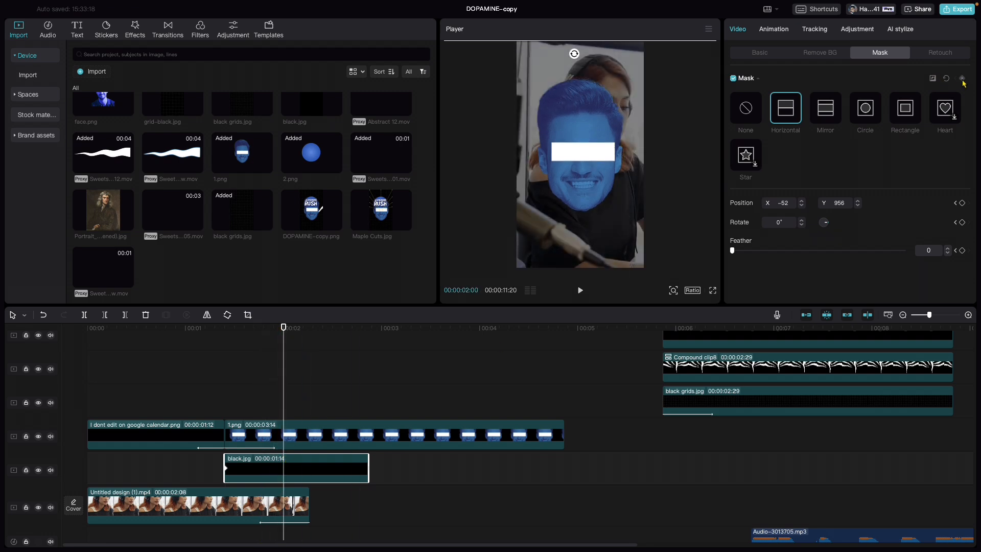
{"action": "left_click_drag", "start_coordinate": [696, 45], "coordinate": [684, 262]}
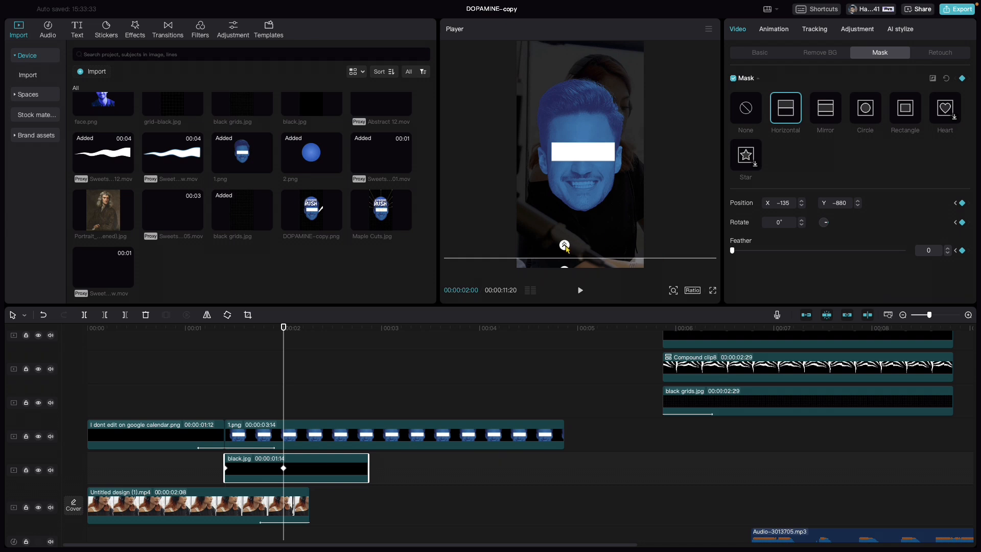
{"action": "left_click_drag", "start_coordinate": [565, 244], "coordinate": [565, 237]}
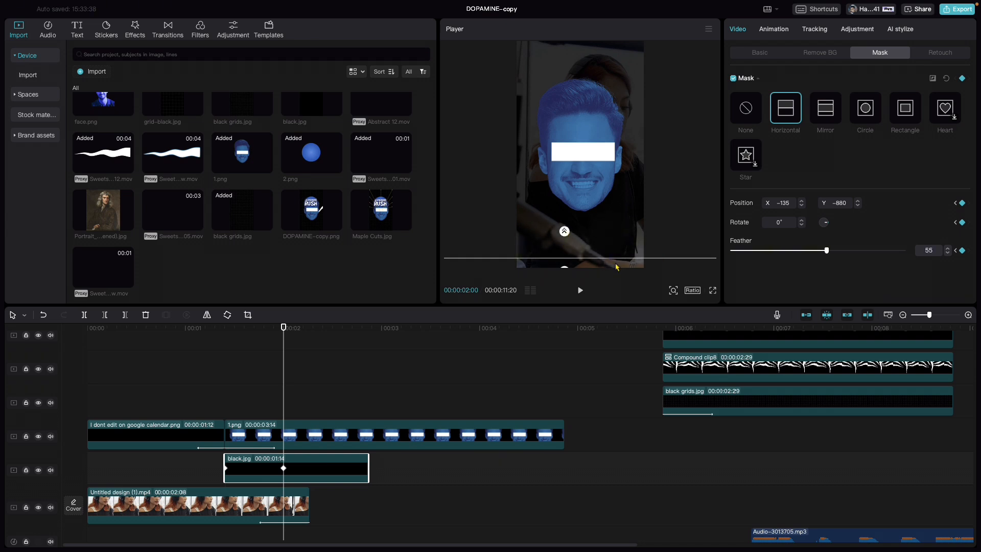
{"action": "left_click_drag", "start_coordinate": [617, 264], "coordinate": [618, 278]}
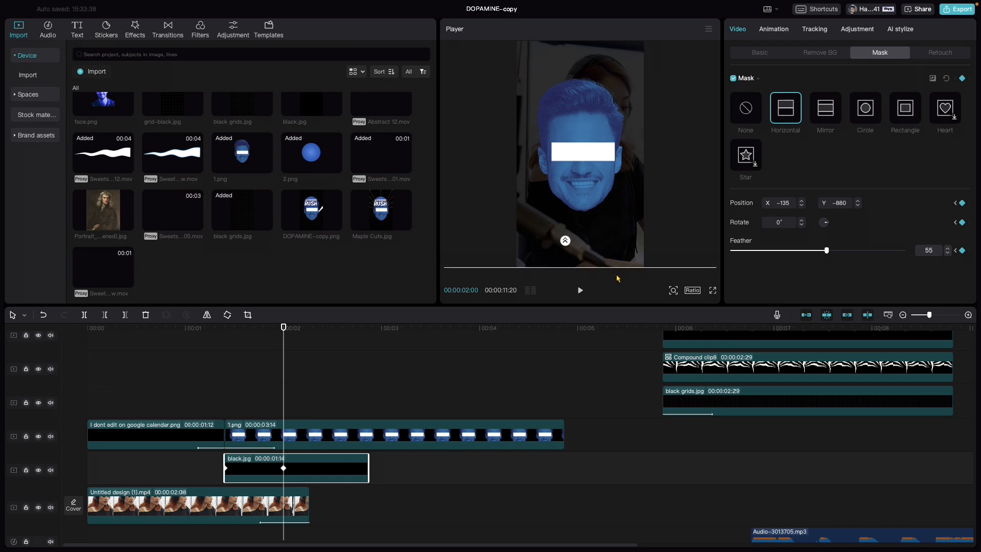
Play back the card-to-face transition to check the darkening mask animation.
{"action": "left_click", "coordinate": [267, 330]}
{"action": "left_click_drag", "start_coordinate": [250, 333], "coordinate": [201, 338]}
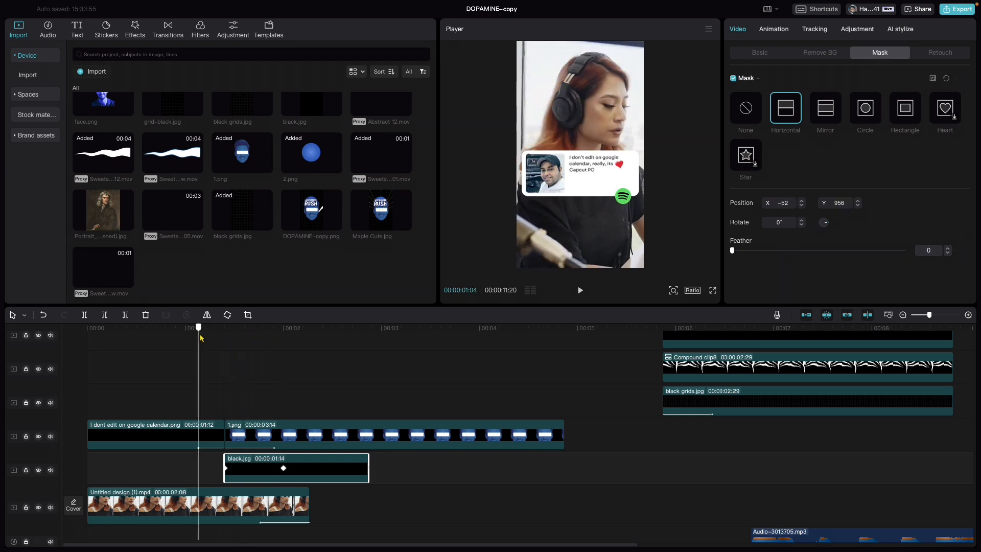
{"action": "left_click", "coordinate": [162, 340]}
{"action": "key", "text": "space"}
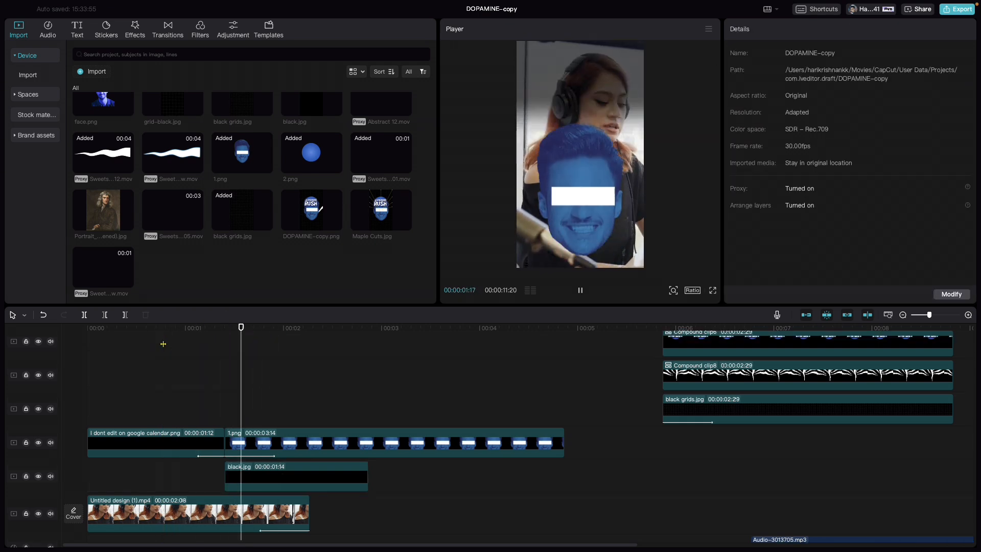
{"action": "key", "text": "space"}
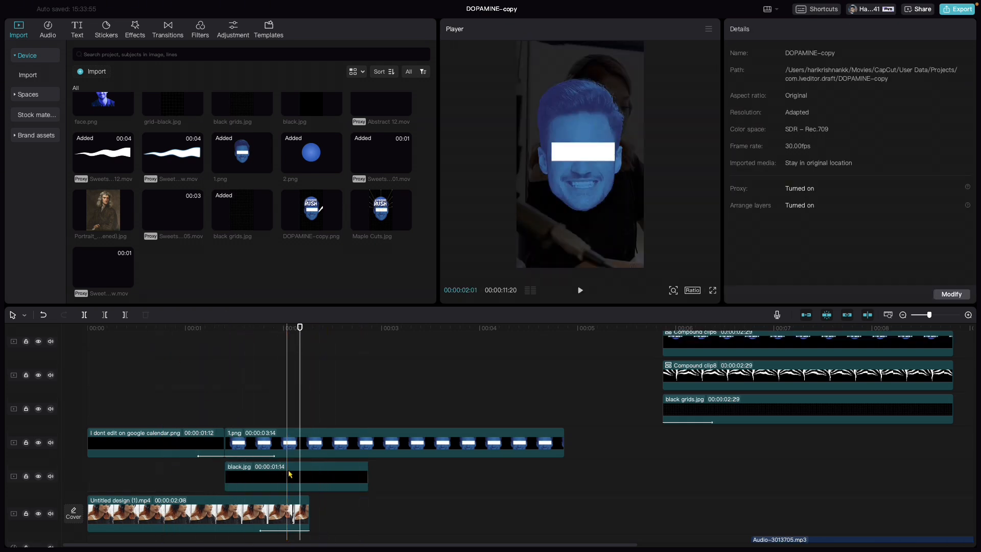
Move the black grids.jpg clip onto the track between black.jpg and the woman's video, starting together with black.jpg.
{"action": "left_click_drag", "start_coordinate": [682, 417], "coordinate": [227, 469]}
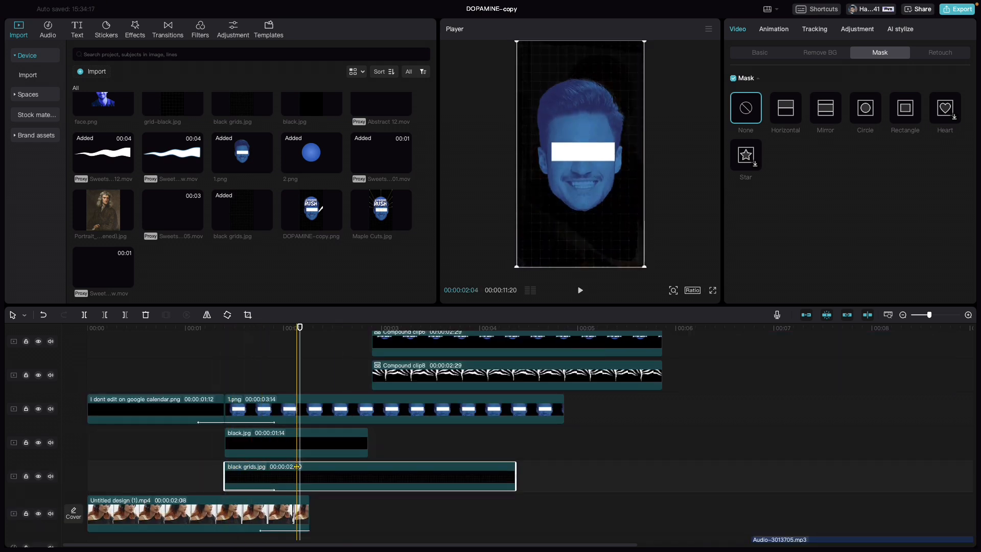
{"action": "left_click", "coordinate": [225, 328]}
{"action": "left_click_drag", "start_coordinate": [226, 327], "coordinate": [280, 328]}
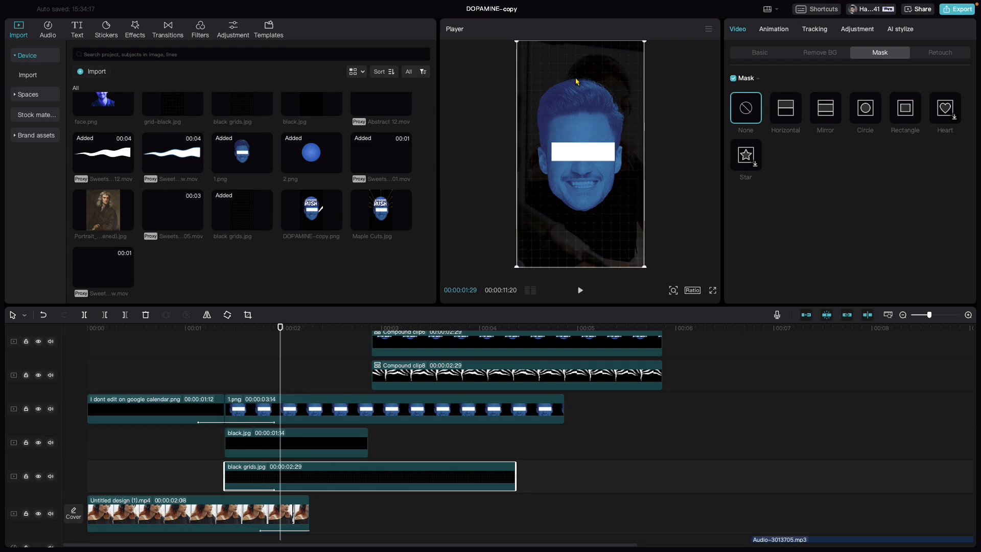
Review the black grids clip's Fade In animation and scrub through the moment where the grid appears.
{"action": "left_click", "coordinate": [260, 327]}
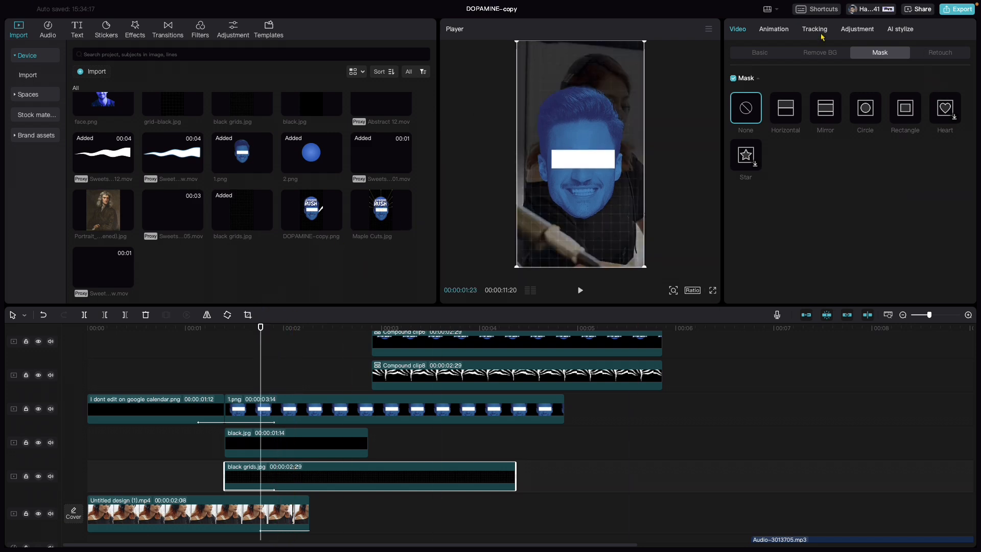
{"action": "left_click", "coordinate": [775, 33]}
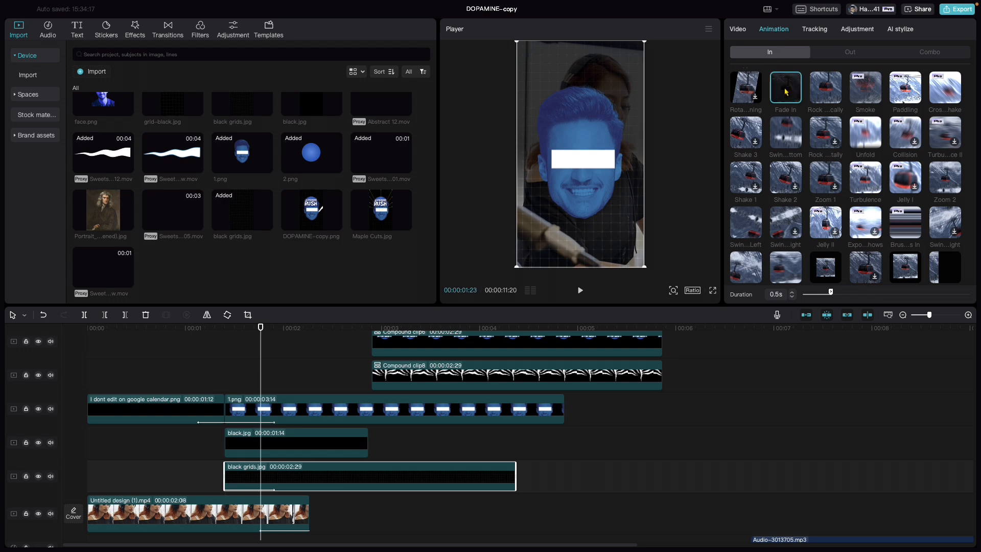
{"action": "left_click", "coordinate": [210, 330]}
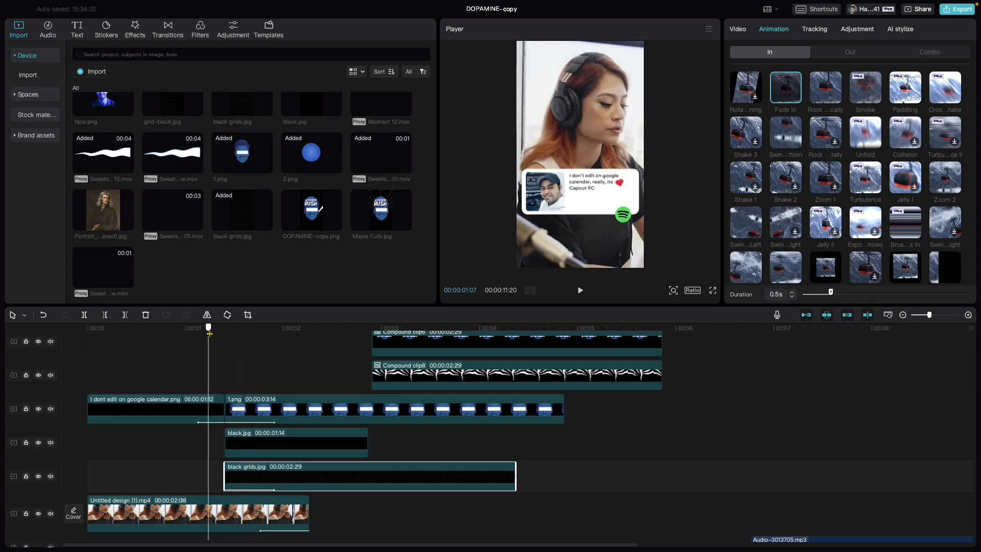
{"action": "left_click_drag", "start_coordinate": [210, 333], "coordinate": [268, 335]}
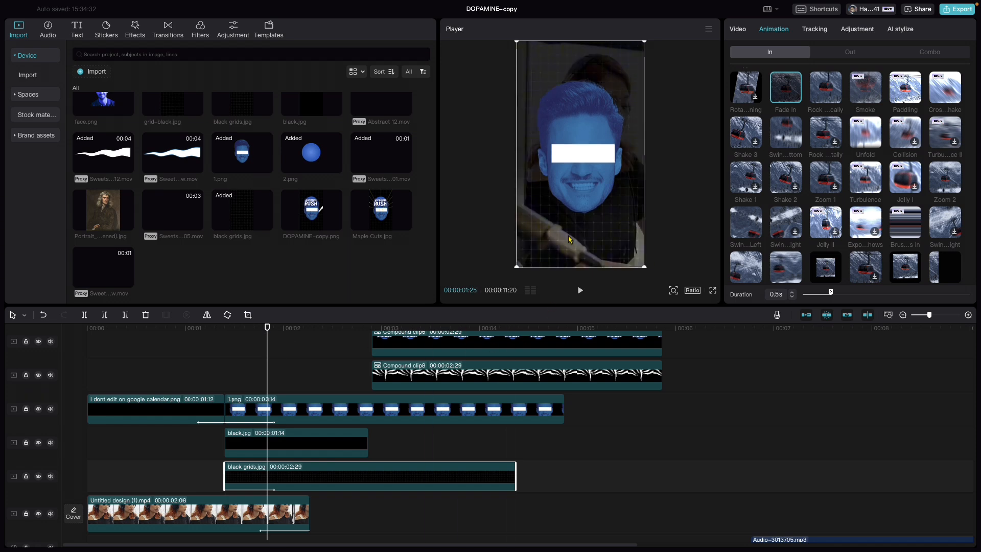
{"action": "left_click_drag", "start_coordinate": [267, 334], "coordinate": [281, 334]}
Switch to the browser and view the Google results for "black grids" as the source of the grid image.
{"action": "key", "text": "ctrl+Right"}
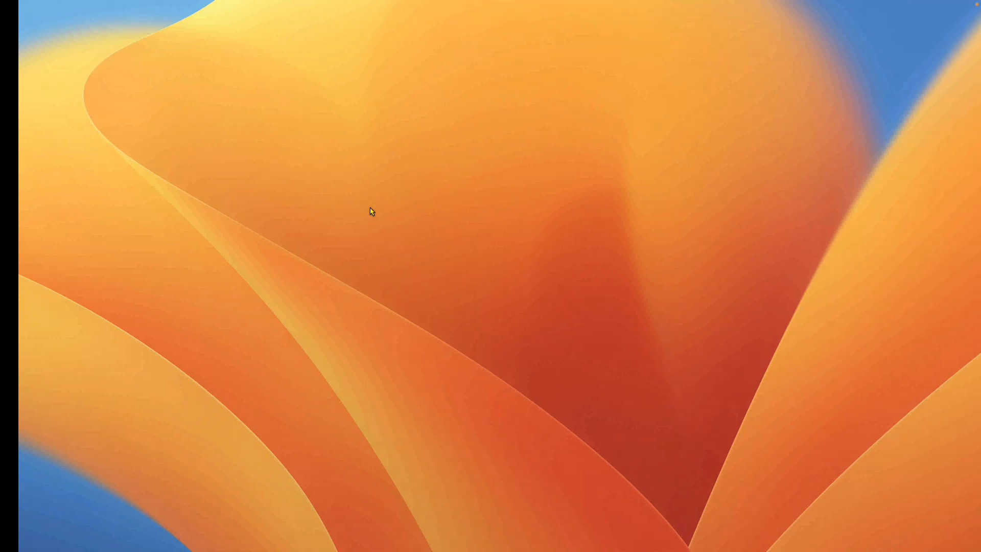
{"action": "key", "text": "ctrl+Left"}
{"action": "key", "text": "ctrl+Left"}
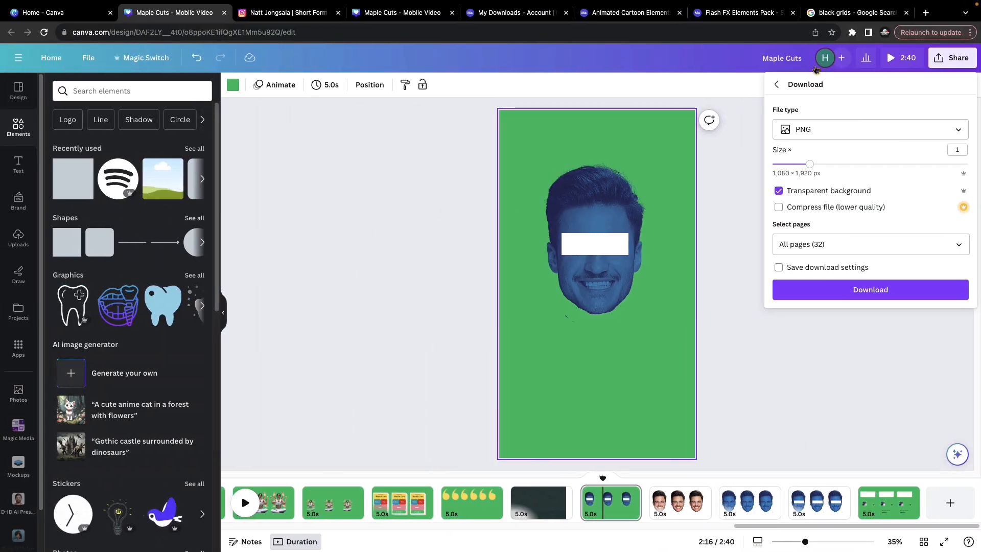
{"action": "left_click", "coordinate": [831, 13]}
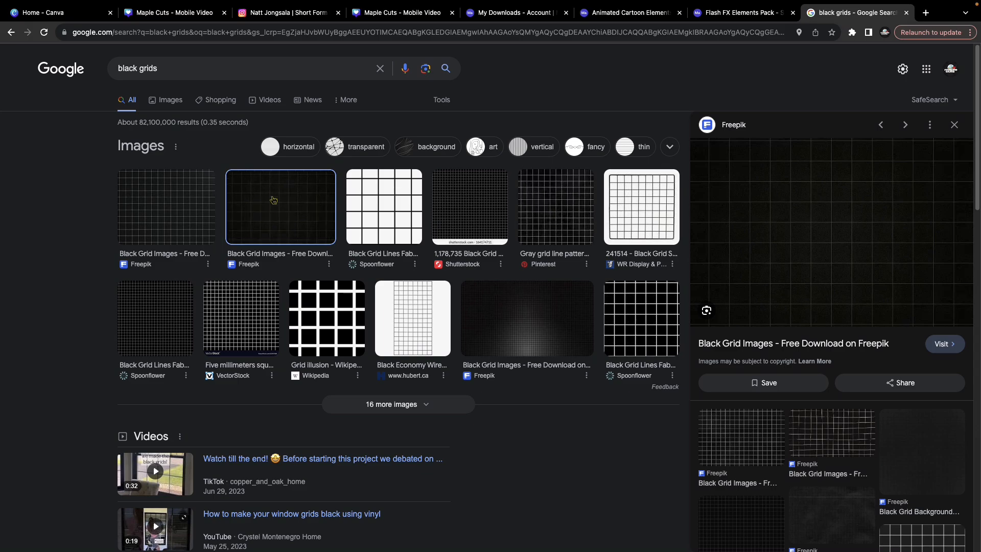
Back in CapCut, move the 2.png circle clip above the face shortly before 00:00:02:00, and shrink and position it on the forehead.
{"action": "key", "text": "ctrl+Right"}
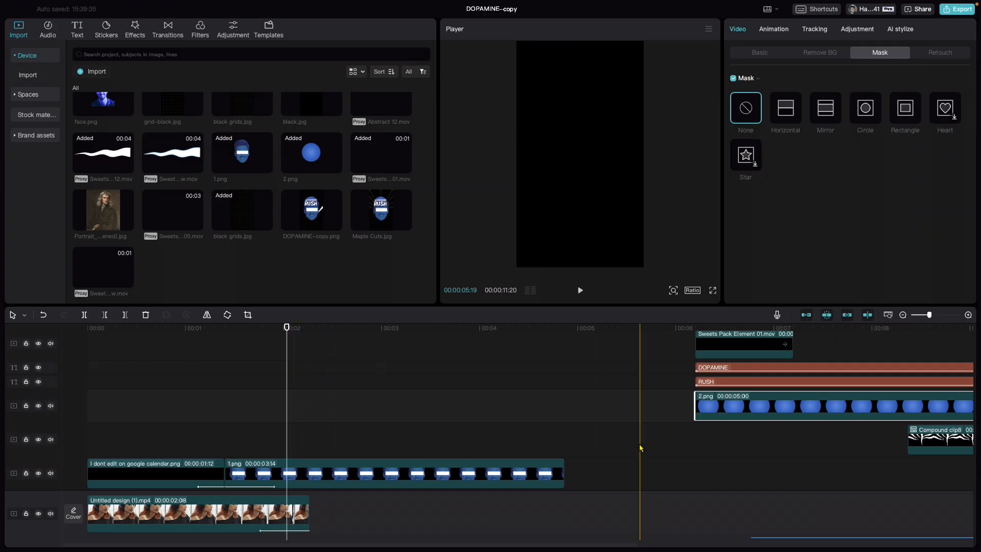
{"action": "left_click_drag", "start_coordinate": [706, 404], "coordinate": [282, 446]}
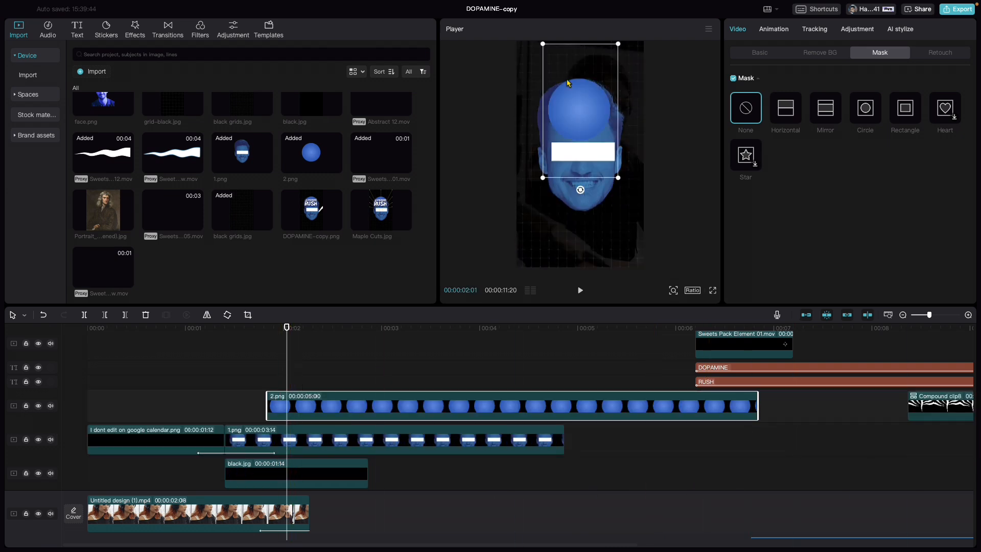
{"action": "left_click_drag", "start_coordinate": [576, 102], "coordinate": [576, 104]}
{"action": "left_click_drag", "start_coordinate": [617, 183], "coordinate": [615, 175]}
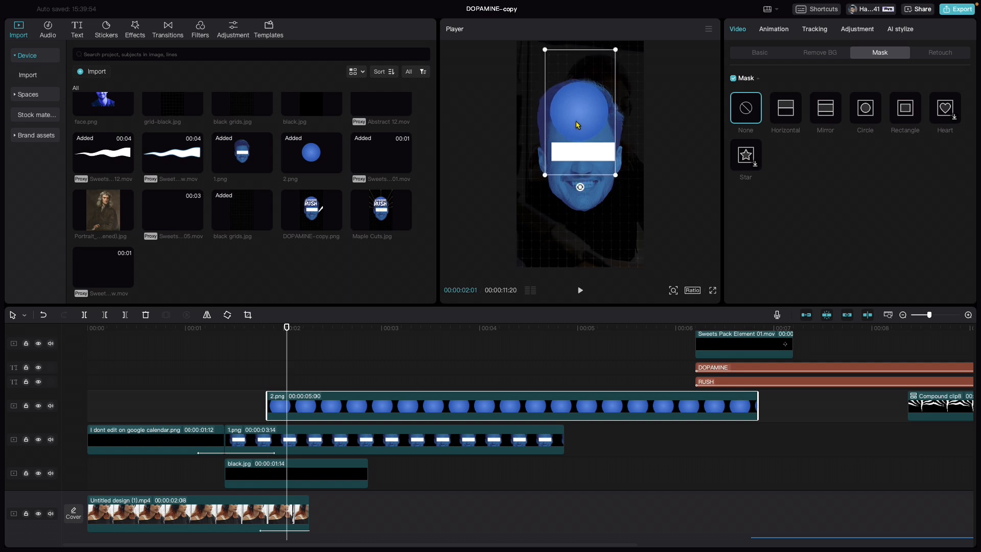
Move the DOPAMINE and RUSH text clips earlier on the timeline to start together with the 2.png circle clip, viewing DOPAMINE's loop animations.
{"action": "left_click_drag", "start_coordinate": [716, 368], "coordinate": [287, 371]}
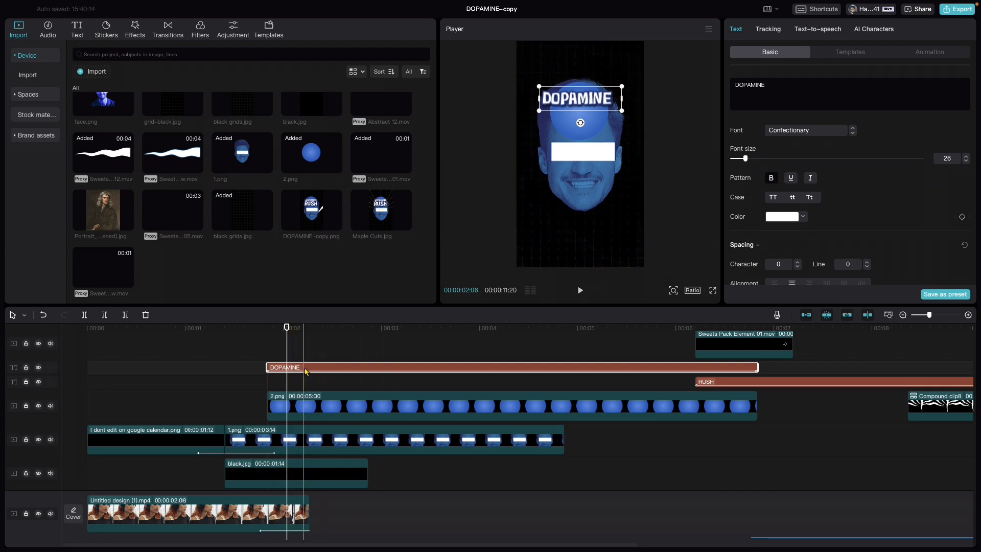
{"action": "left_click", "coordinate": [926, 53]}
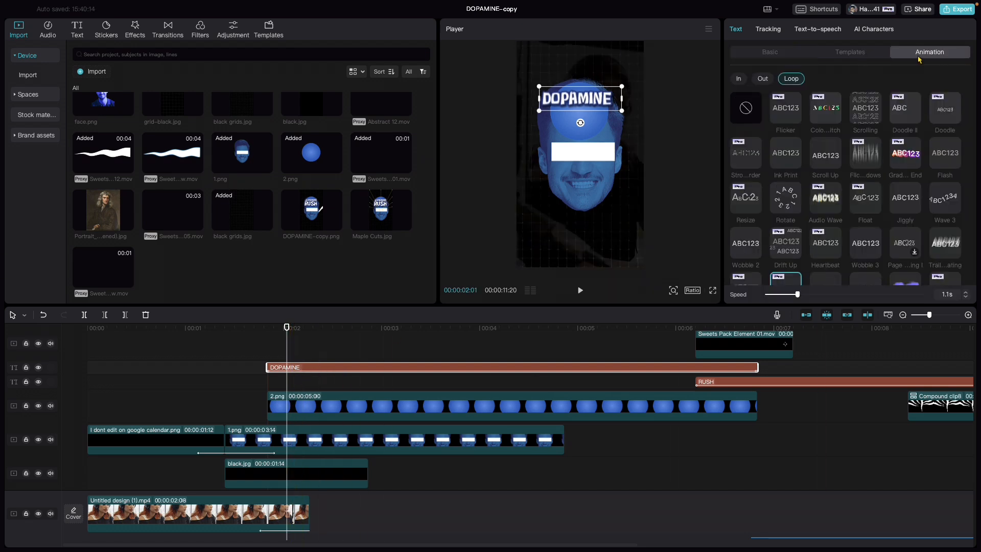
{"action": "scroll", "coordinate": [823, 206], "scroll_direction": "down", "scroll_amount": 1}
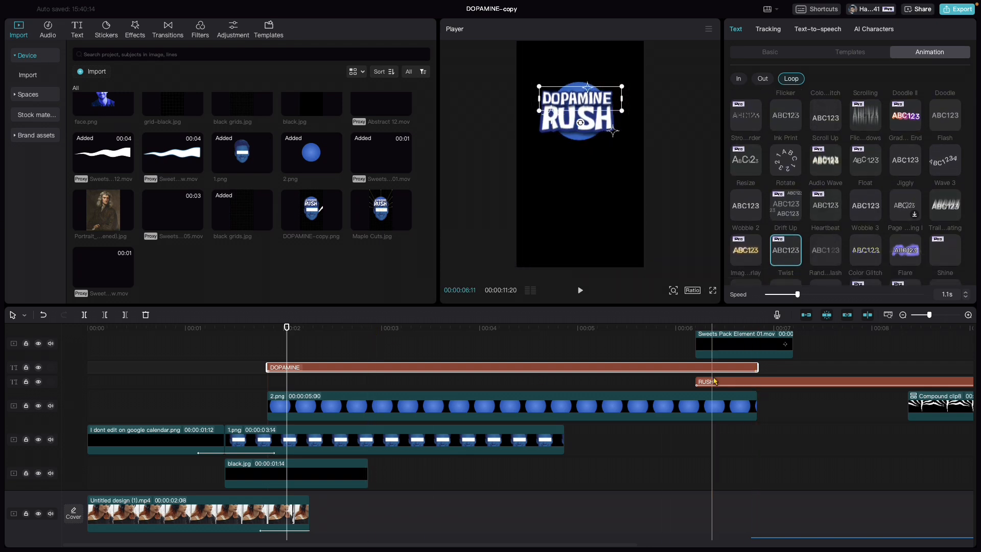
{"action": "left_click_drag", "start_coordinate": [694, 384], "coordinate": [284, 382]}
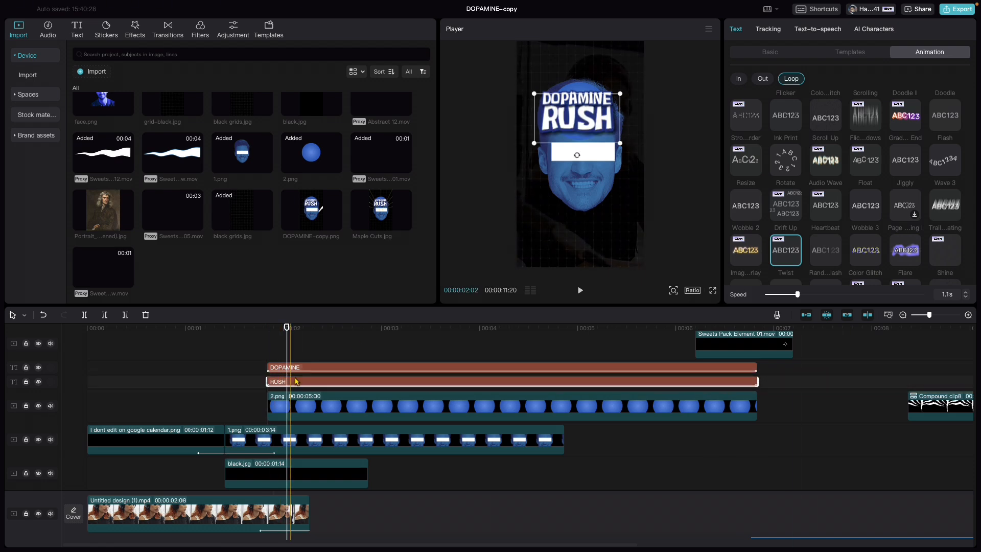
Select the RUSH text clip and examine its Twist loop animation.
{"action": "left_click", "coordinate": [263, 357]}
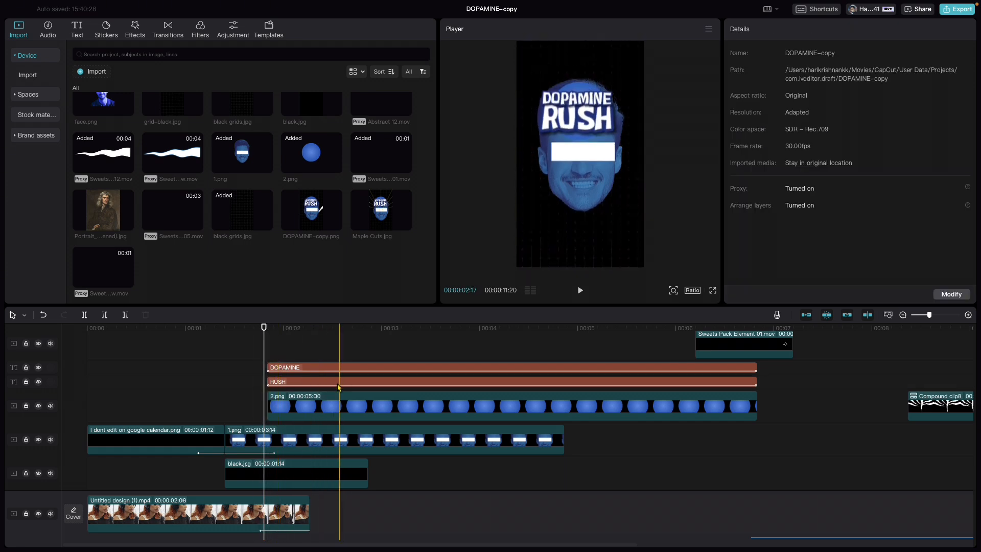
{"action": "left_click", "coordinate": [339, 383]}
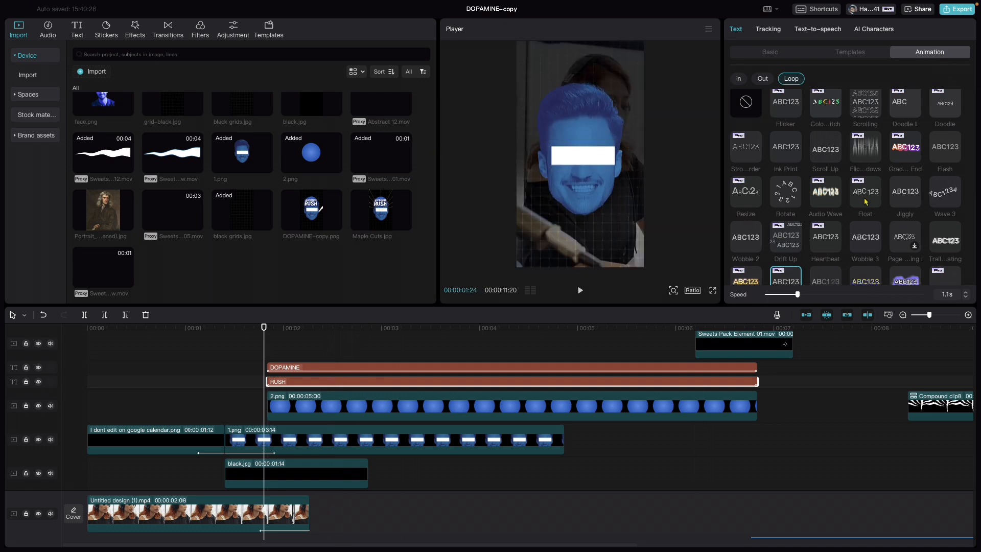
{"action": "scroll", "coordinate": [789, 263], "scroll_direction": "down", "scroll_amount": 1}
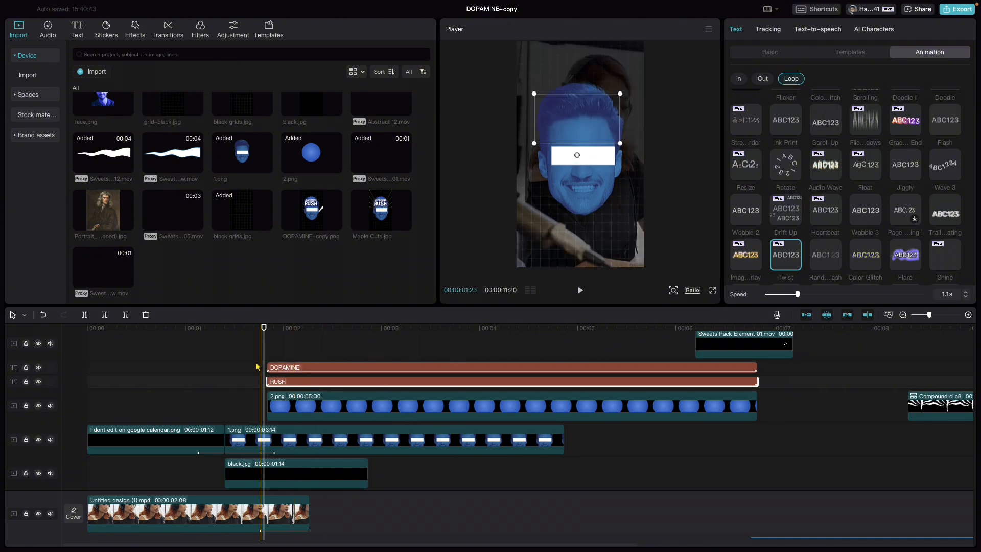
Combine the DOPAMINE text, RUSH text and 2.png circle clips into one compound clip.
{"action": "left_click", "coordinate": [228, 369]}
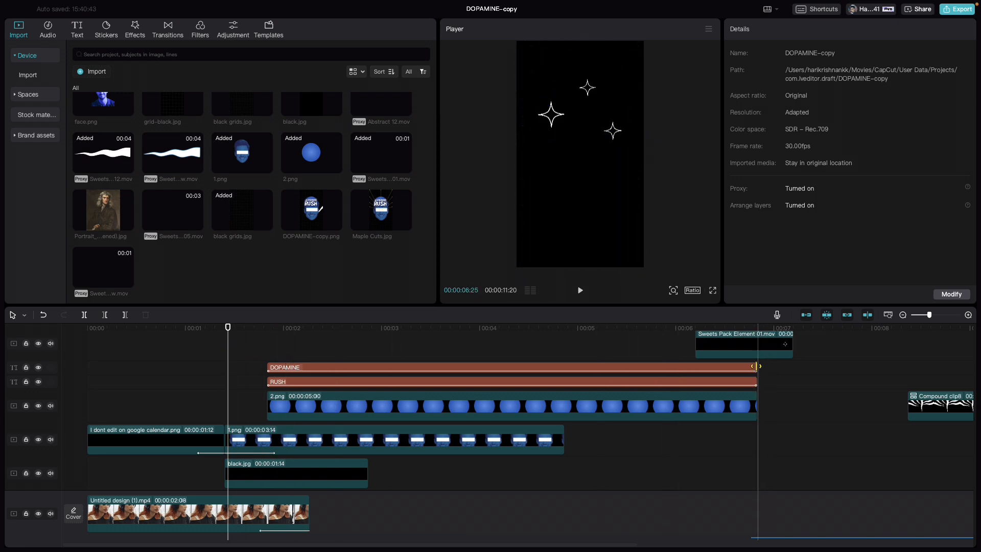
{"action": "left_click_drag", "start_coordinate": [254, 351], "coordinate": [304, 425]}
{"action": "right_click", "coordinate": [354, 412]}
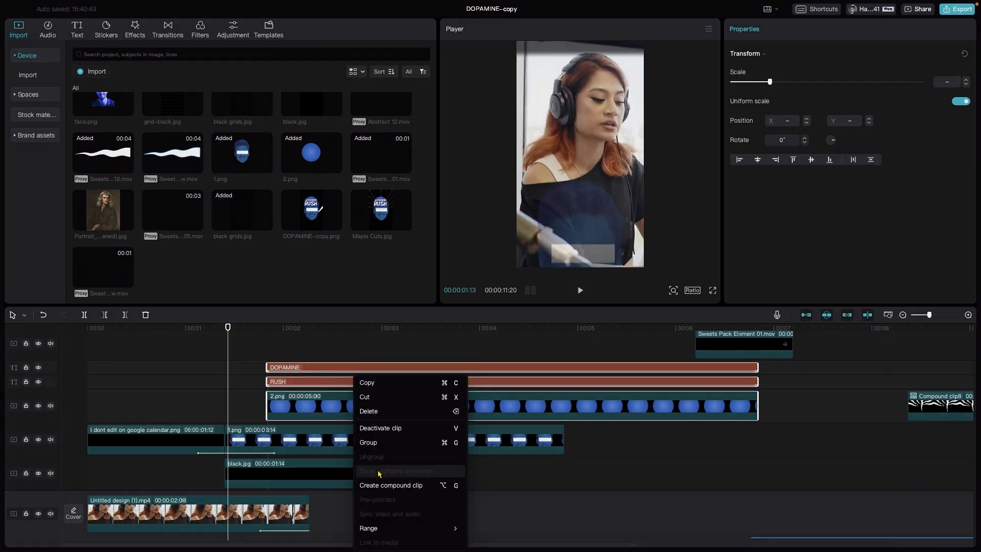
{"action": "left_click", "coordinate": [388, 486]}
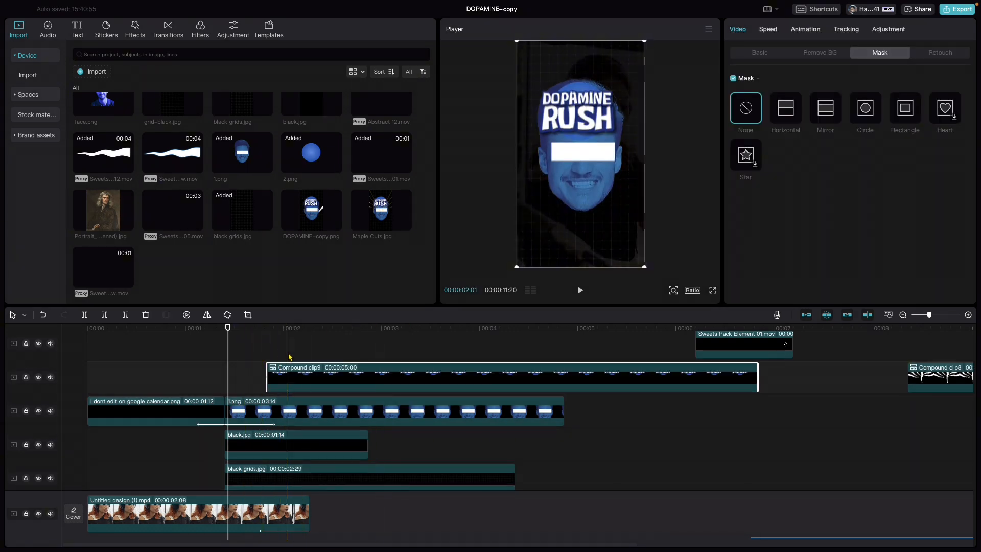
At 00:00:01:25, add a keyframed Circle mask to the compound clip, centred on the forehead and shrunk to 25 by 25.
{"action": "left_click", "coordinate": [242, 331]}
{"action": "left_click_drag", "start_coordinate": [243, 333], "coordinate": [268, 337]}
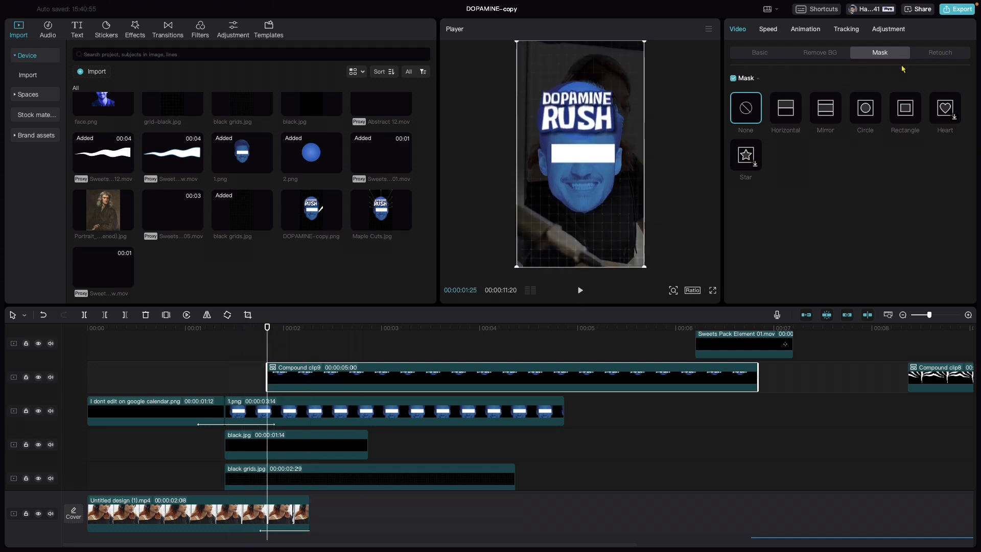
{"action": "left_click", "coordinate": [866, 110]}
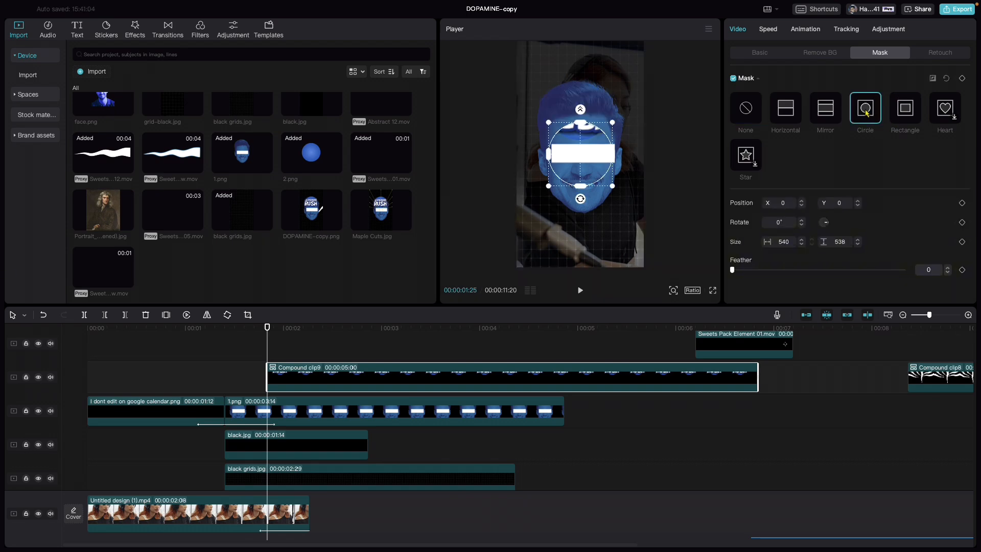
{"action": "mouse_move", "coordinate": [613, 188]}
{"action": "left_mouse_down"}
{"action": "mouse_move", "coordinate": [593, 166]}
{"action": "mouse_move", "coordinate": [624, 197]}
{"action": "left_mouse_up"}
{"action": "left_click_drag", "start_coordinate": [570, 164], "coordinate": [566, 120]}
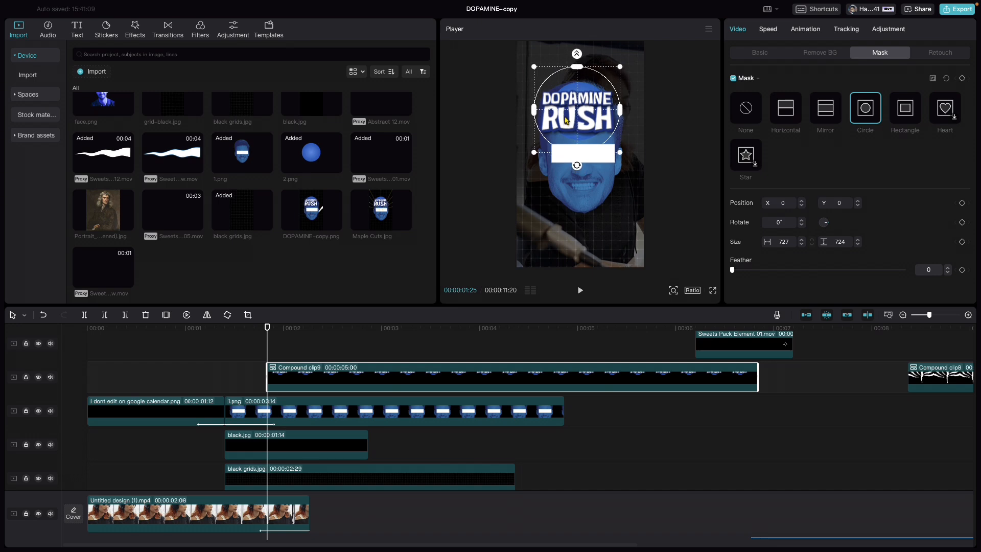
{"action": "left_click_drag", "start_coordinate": [618, 156], "coordinate": [579, 123]}
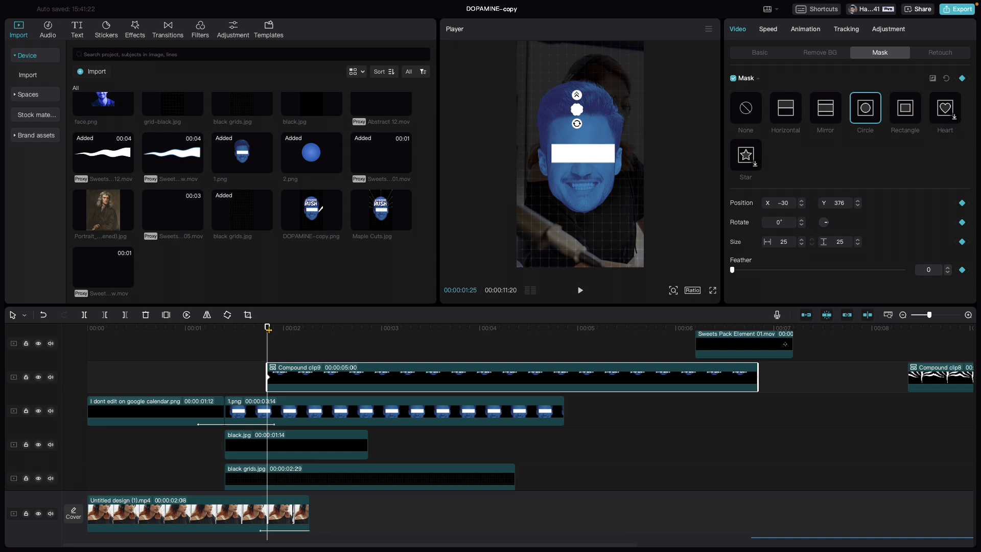
At 00:00:02:05, stretch the circle mask to about 656 by 550 so it reveals the DOPAMINE RUSH title.
{"action": "key", "text": "shift+Right"}
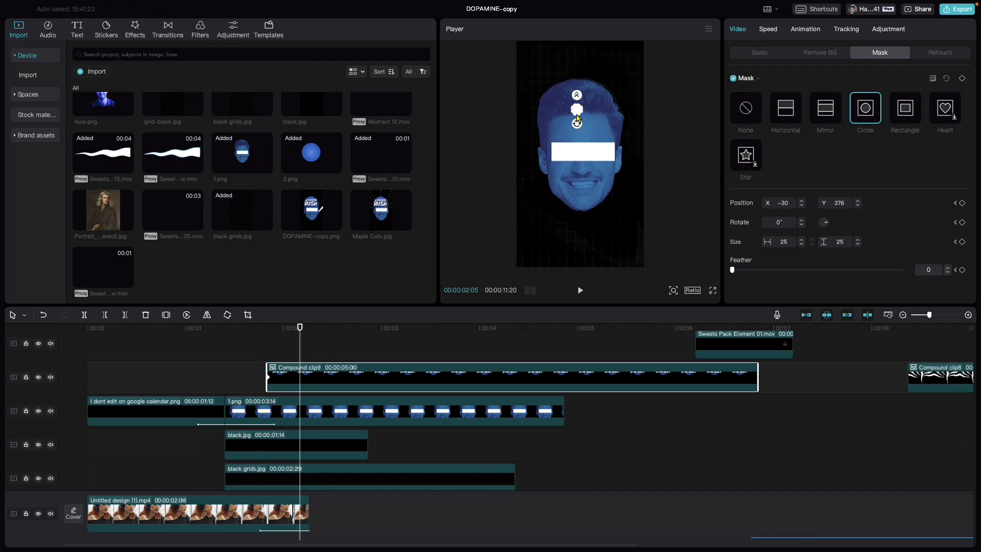
{"action": "left_click_drag", "start_coordinate": [582, 119], "coordinate": [582, 150]}
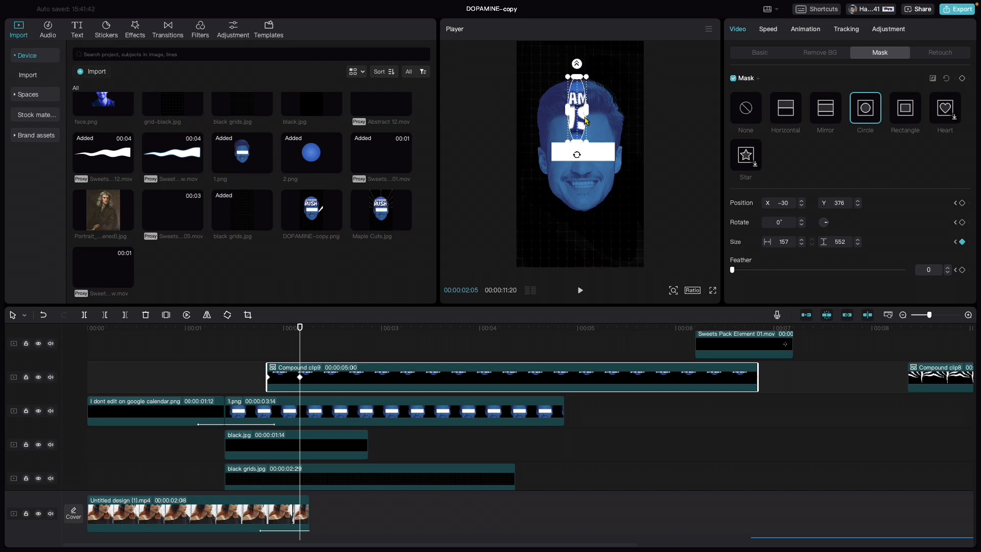
{"action": "left_click_drag", "start_coordinate": [588, 113], "coordinate": [620, 119]}
{"action": "left_click_drag", "start_coordinate": [577, 142], "coordinate": [578, 145]}
{"action": "left_click_drag", "start_coordinate": [577, 142], "coordinate": [576, 141]}
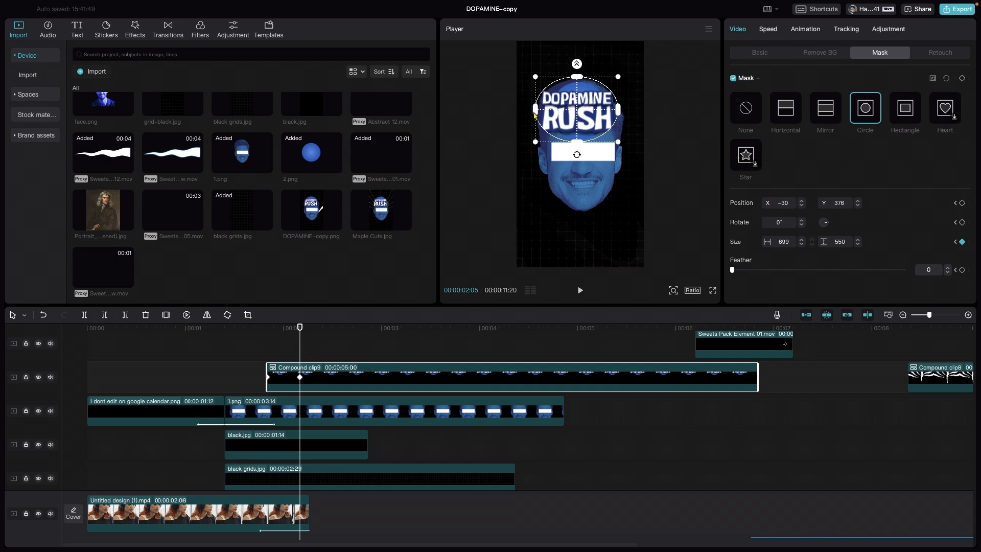
{"action": "left_click_drag", "start_coordinate": [534, 113], "coordinate": [537, 112]}
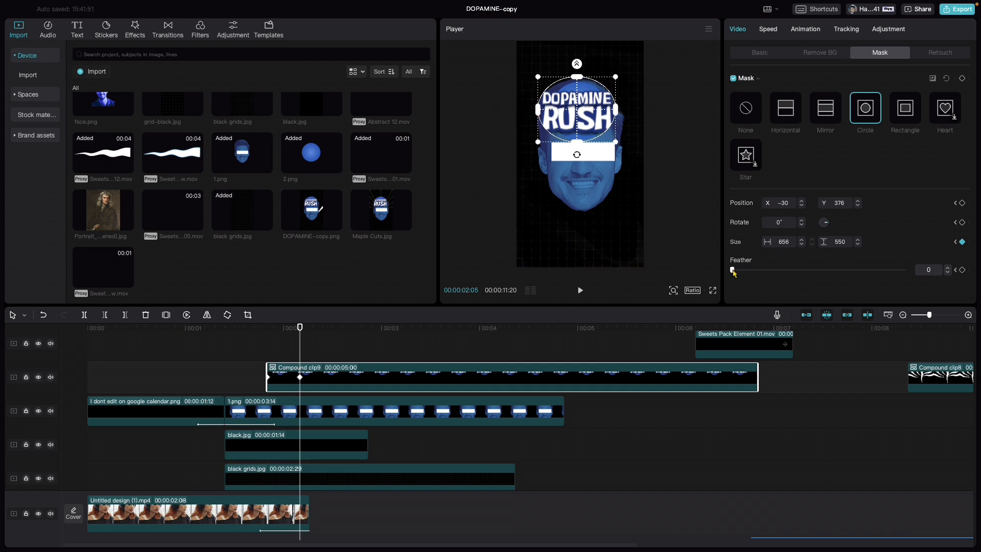
Set the mask's feather to 6 and stretch its height to about 609, fine-tuning its width around the title.
{"action": "left_click_drag", "start_coordinate": [733, 272], "coordinate": [742, 271]}
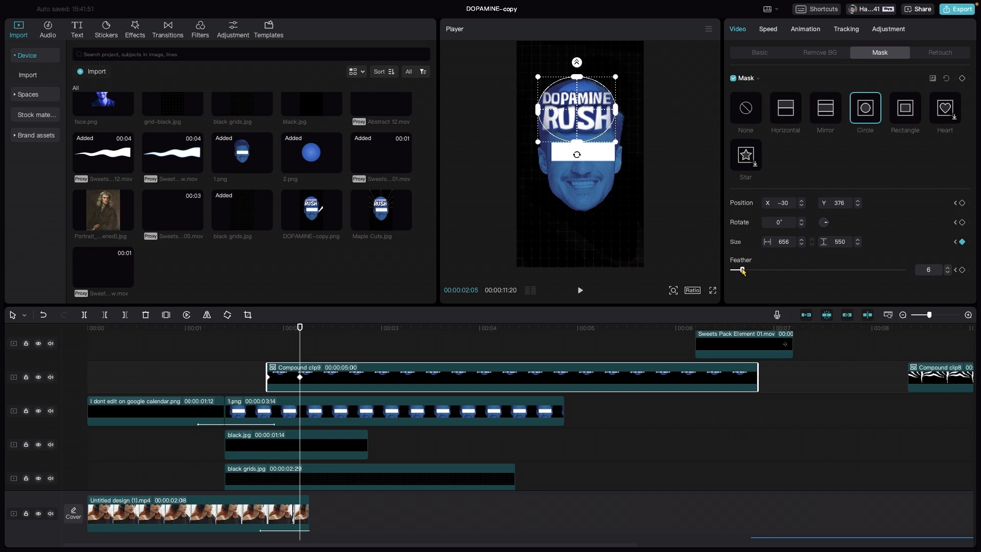
{"action": "left_click_drag", "start_coordinate": [577, 145], "coordinate": [579, 149]}
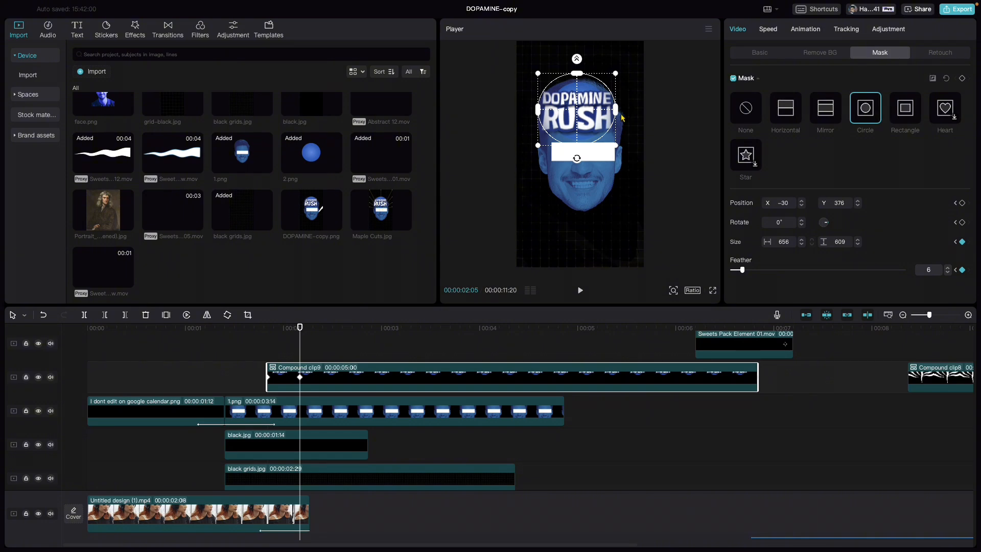
{"action": "left_click_drag", "start_coordinate": [616, 113], "coordinate": [618, 114]}
Review the masked title on the timeline and check the player's preview quality options.
{"action": "left_click", "coordinate": [230, 345]}
{"action": "left_click", "coordinate": [398, 411]}
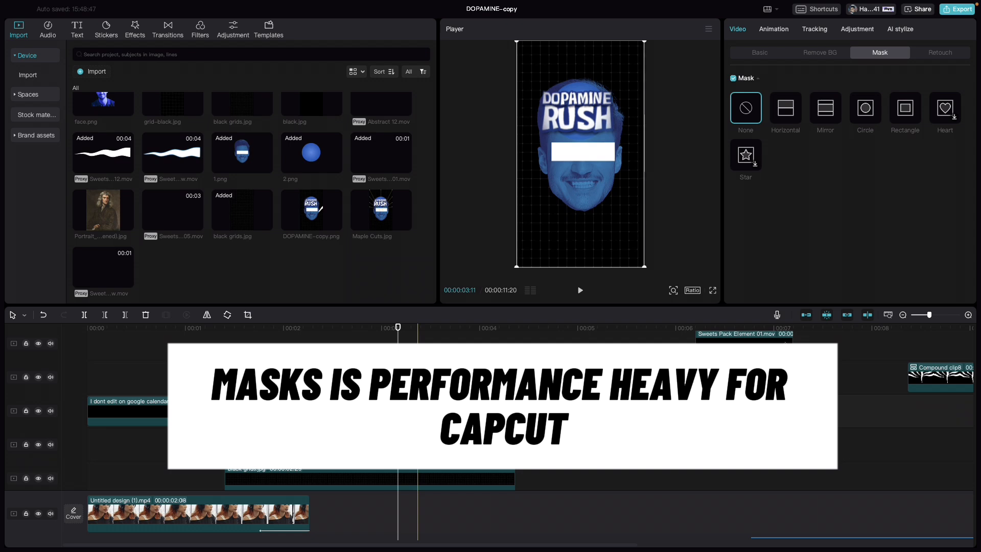
{"action": "left_click", "coordinate": [709, 30]}
{"action": "mouse_move", "coordinate": [689, 73]}
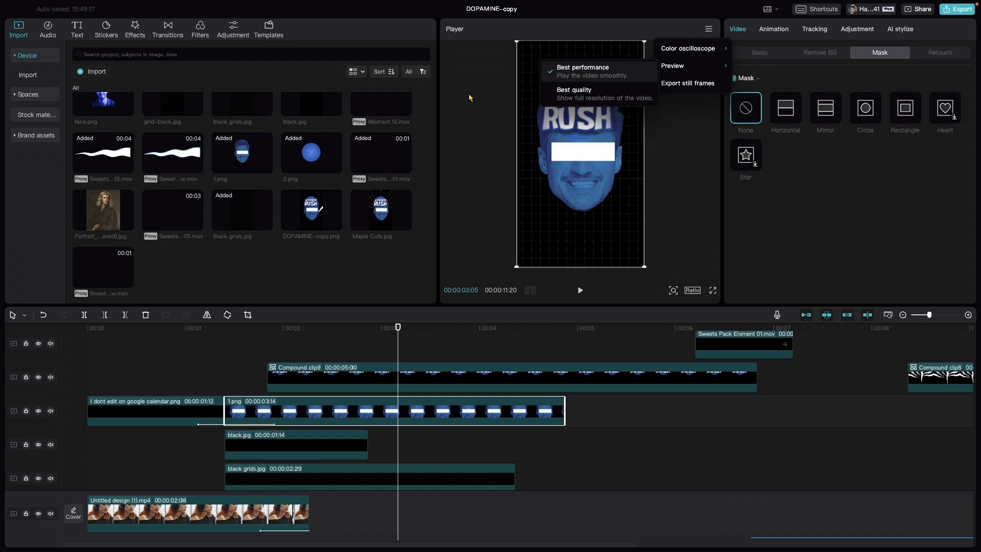
Switch to the browser and view Motion Array's Animated Cartoon Elements Pack page, highlighting the pack's title.
{"action": "key", "text": "super+Tab"}
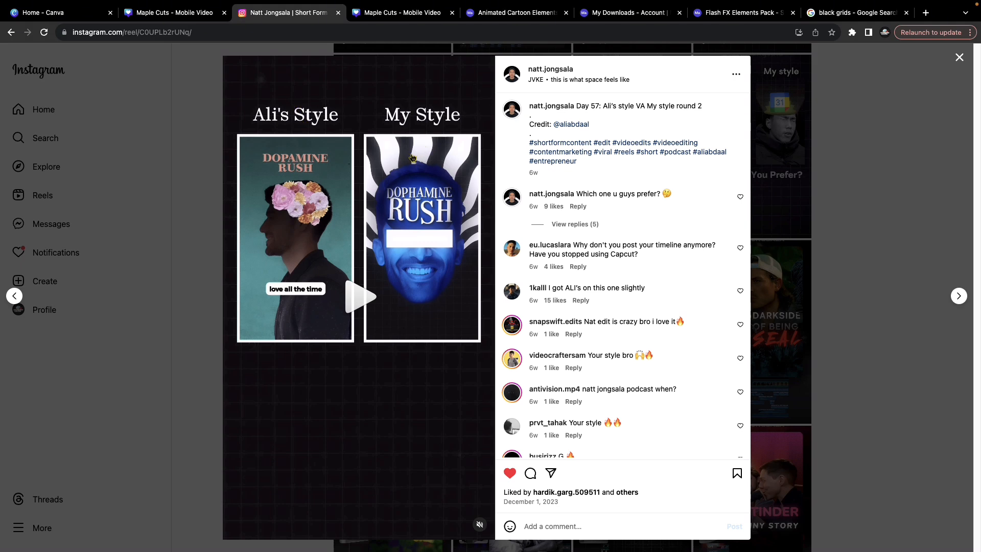
{"action": "left_click", "coordinate": [498, 14]}
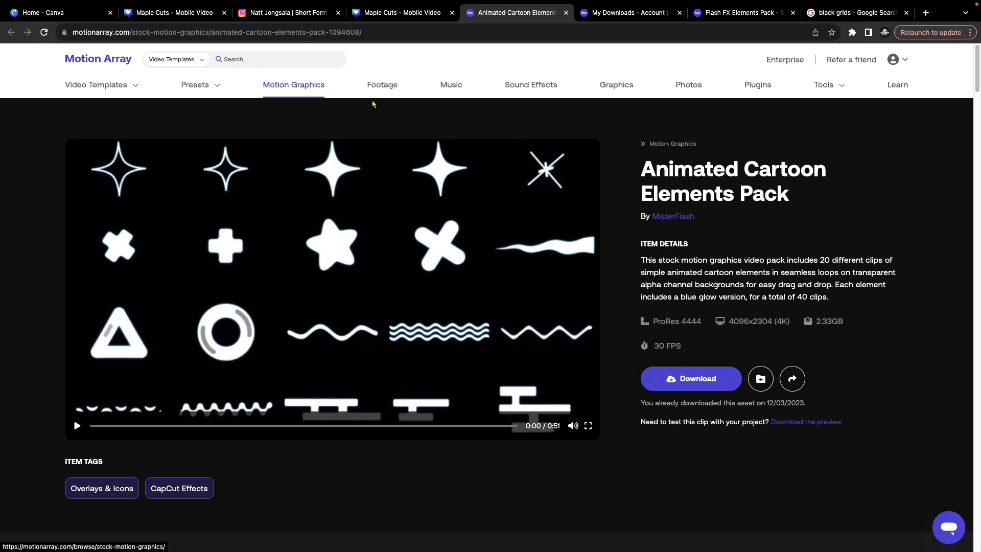
{"action": "left_click_drag", "start_coordinate": [790, 194], "coordinate": [642, 170]}
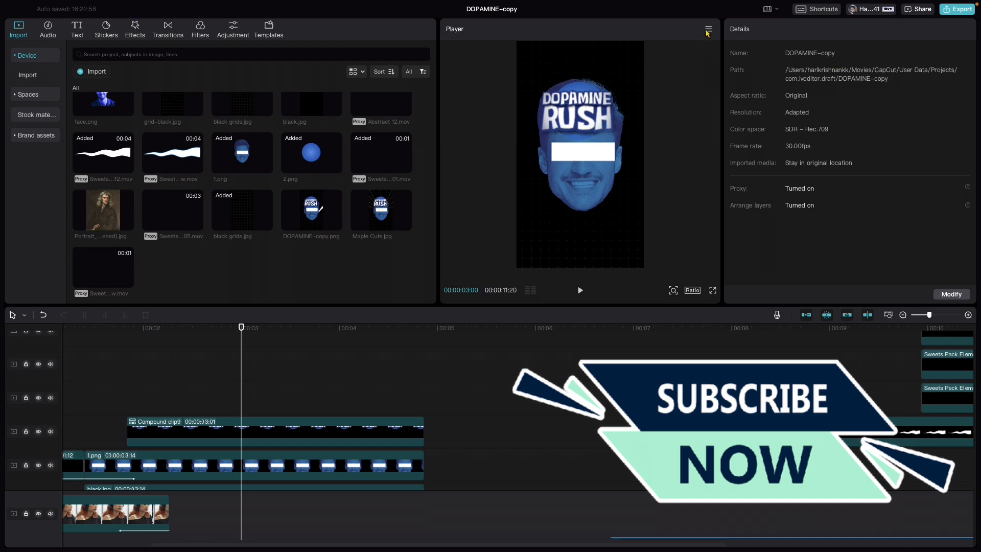
Back in CapCut, view the player's Export still frames option at 00:00:03:00, and switch to the browser's second Maple Cuts - Mobile Video page.
{"action": "left_click", "coordinate": [708, 29]}
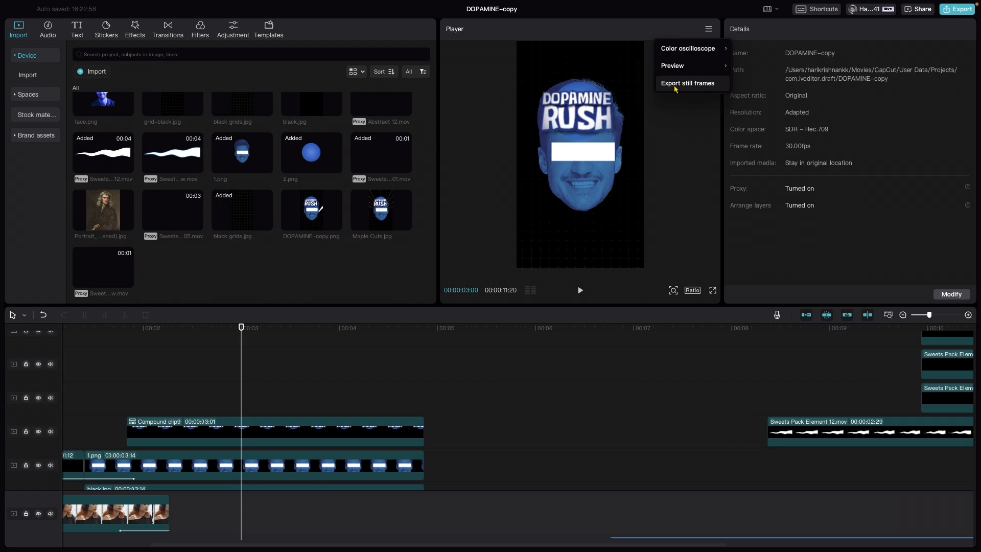
{"action": "key", "text": "ctrl+Left"}
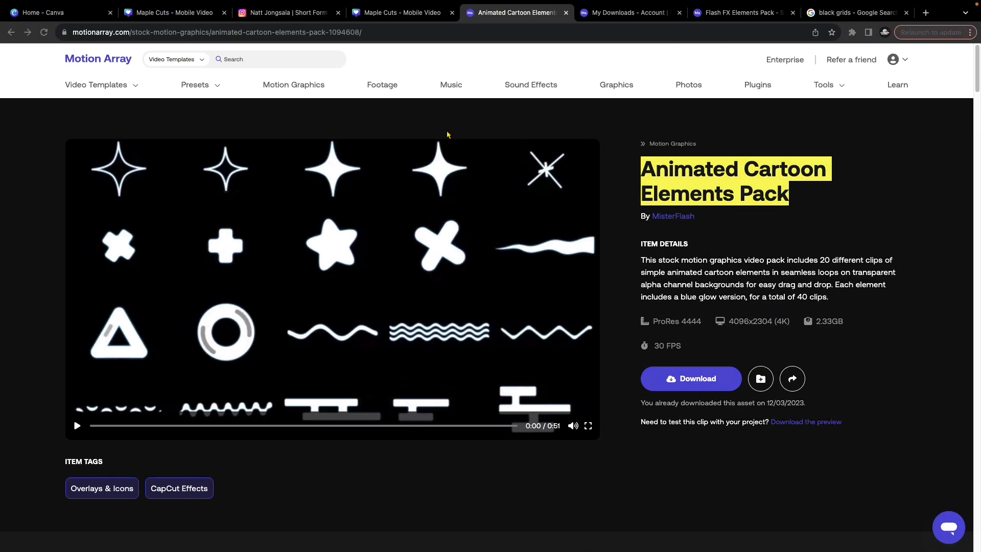
{"action": "left_click", "coordinate": [401, 12]}
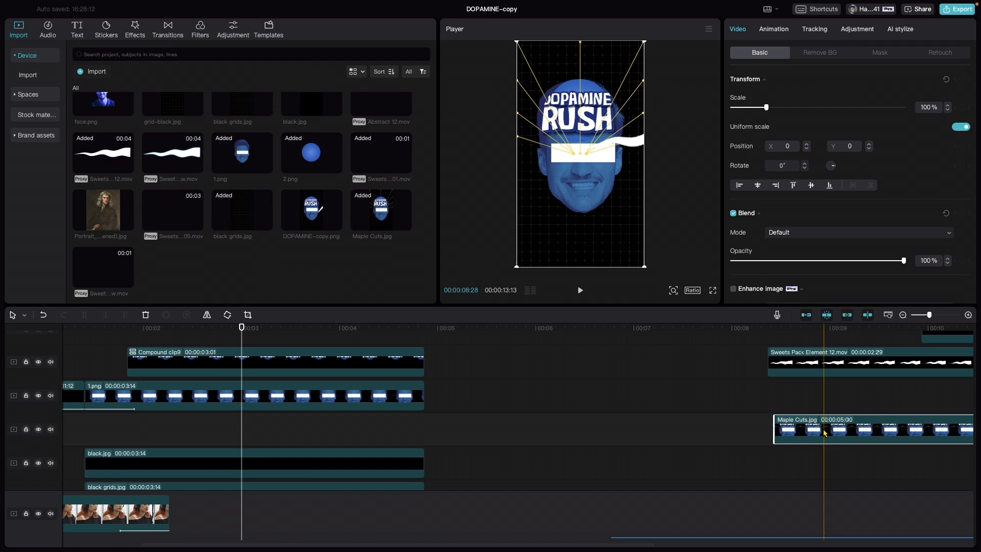
In CapCut, move the Maple Cuts.jpg clip to start together with 1.png on the track below, and trim its end to match.
{"action": "left_click", "coordinate": [714, 435]}
{"action": "left_click_drag", "start_coordinate": [713, 434], "coordinate": [136, 430]}
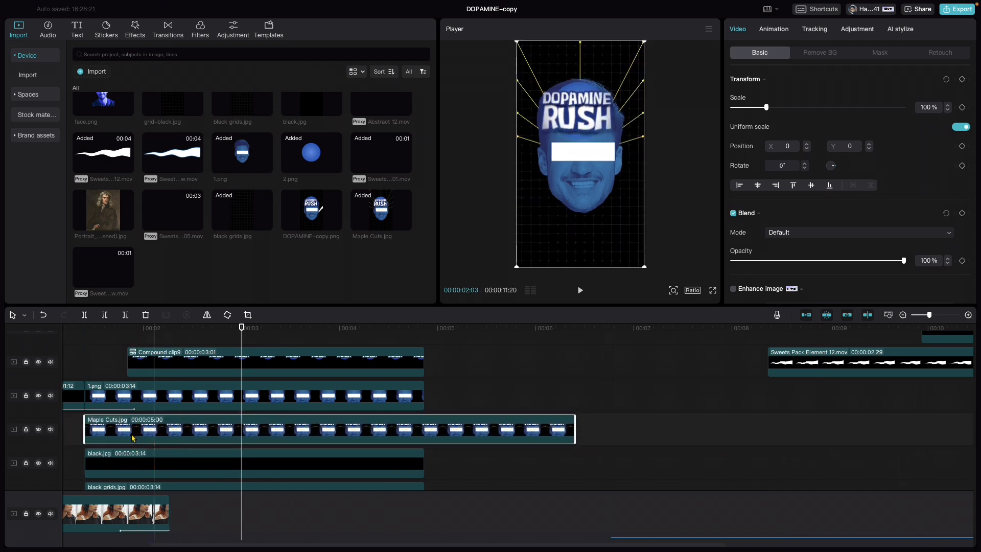
{"action": "left_click_drag", "start_coordinate": [574, 429], "coordinate": [420, 424]}
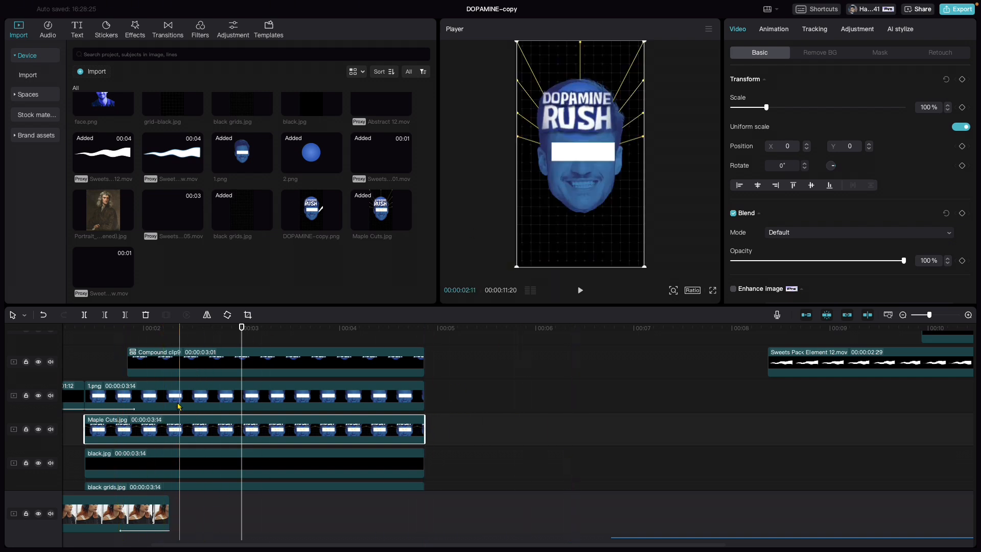
{"action": "left_click", "coordinate": [148, 400]}
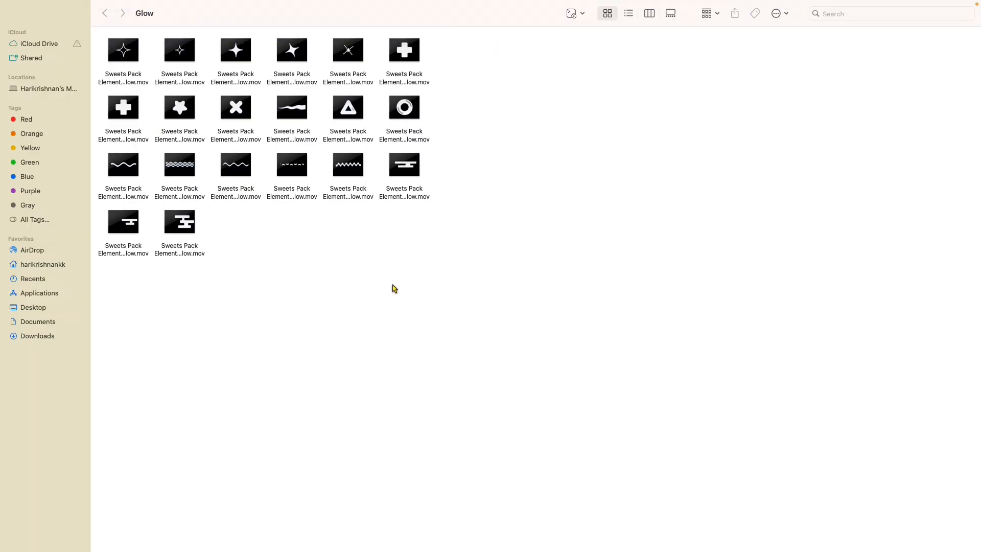
Look through the Sweets Pack elements in the Finder's Glow folder, including the wavy stroke and star clips.
{"action": "left_click_drag", "start_coordinate": [533, 303], "coordinate": [113, 42]}
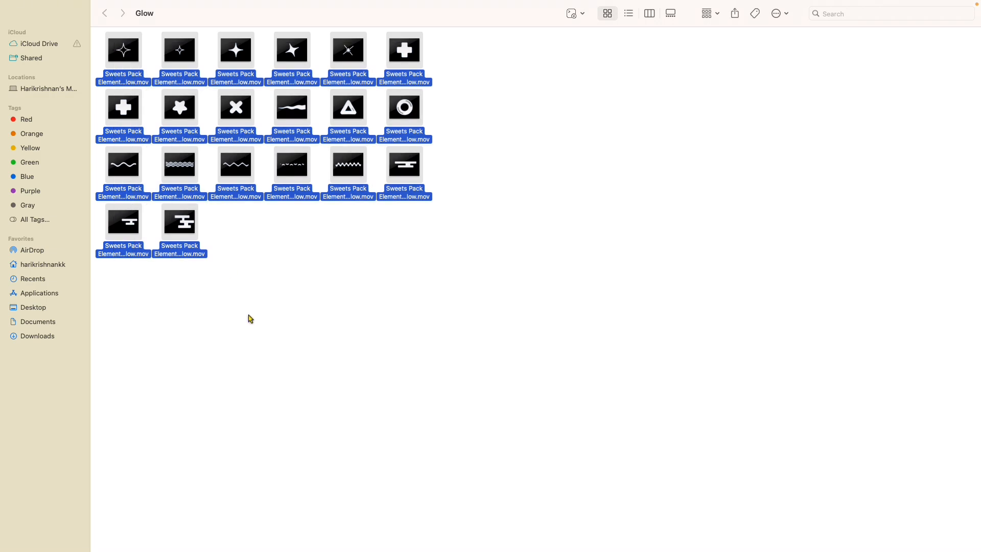
{"action": "left_click", "coordinate": [250, 319]}
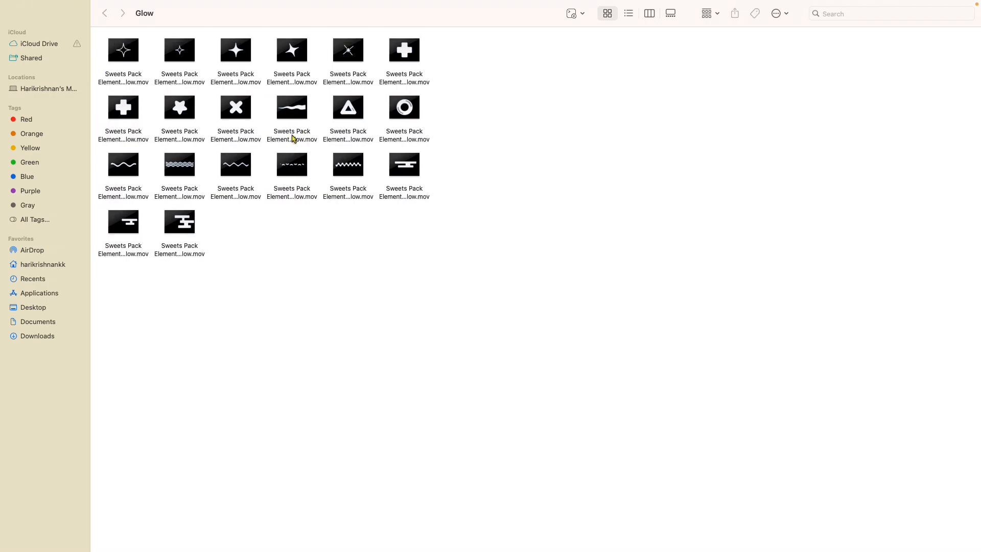
{"action": "mouse_move", "coordinate": [291, 111]}
{"action": "mouse_move", "coordinate": [119, 61]}
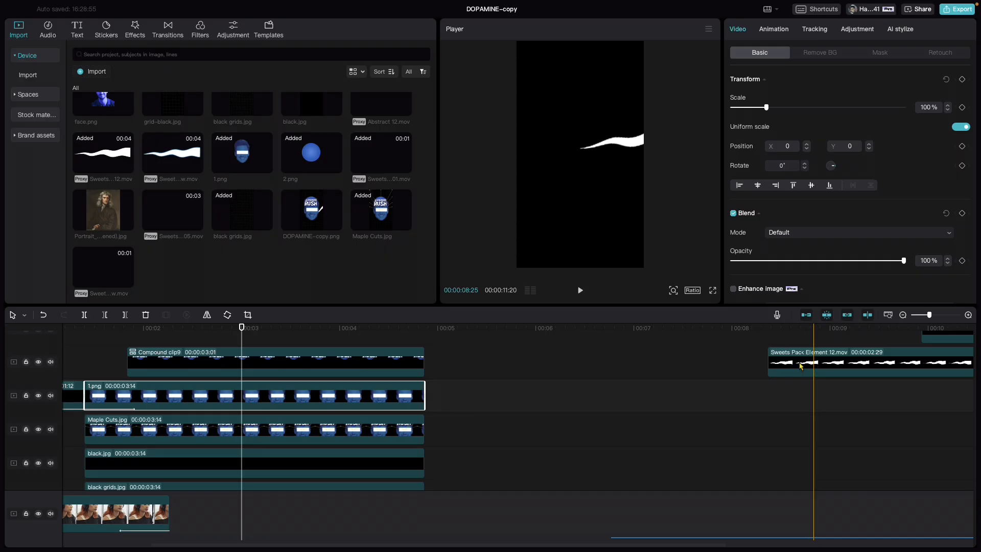
Move the Sweets Pack Element 12.mov clip onto a track between 1.png and Maple Cuts.jpg, starting together with them.
{"action": "left_click_drag", "start_coordinate": [815, 368], "coordinate": [101, 432]}
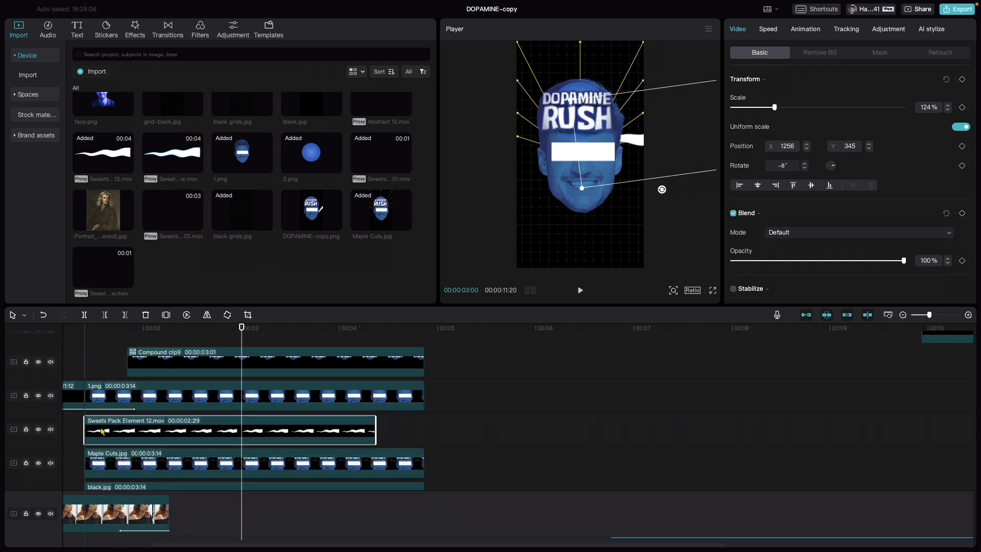
Extend the Sweets Pack Element 12.mov clip to 3:07, end it together with 1.png, and rotate the stroke to -30° at X 1152, Y 418.
{"action": "left_click_drag", "start_coordinate": [376, 429], "coordinate": [422, 429]}
{"action": "left_click_drag", "start_coordinate": [359, 431], "coordinate": [382, 430]}
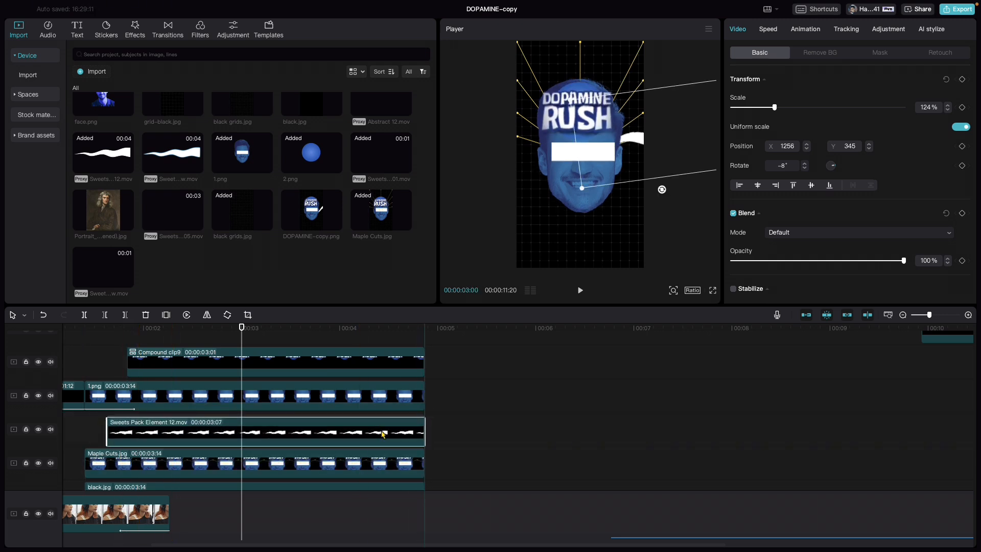
{"action": "left_click_drag", "start_coordinate": [663, 191], "coordinate": [658, 158]}
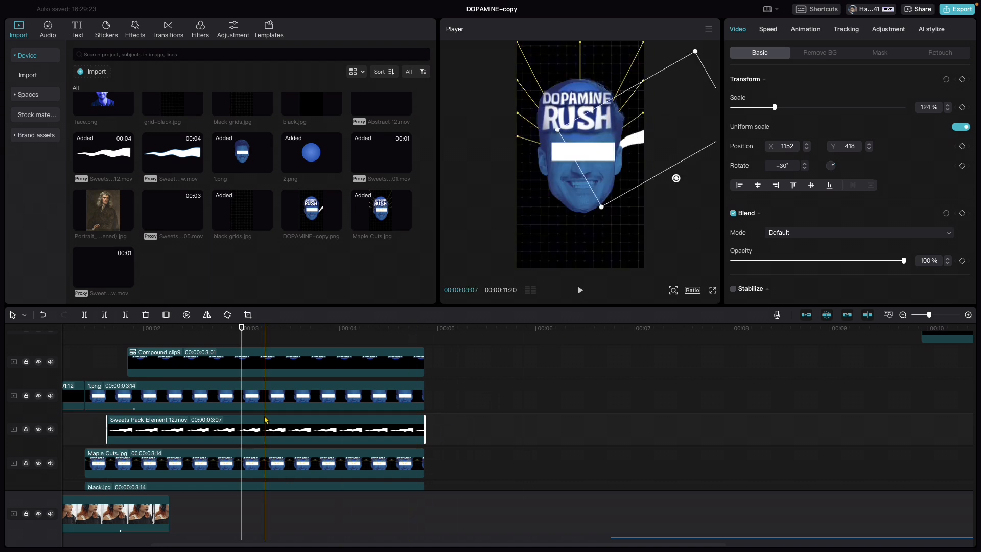
Stack three copies of the wavy stroke clip on tracks above and fan them around the head's upper right, rotated -42° to -48°.
{"action": "mouse_move", "coordinate": [267, 422]}
{"action": "left_mouse_down"}
{"action": "mouse_move", "coordinate": [429, 422]}
{"action": "mouse_move", "coordinate": [271, 422]}
{"action": "left_mouse_up"}
{"action": "left_click_drag", "start_coordinate": [675, 178], "coordinate": [679, 132]}
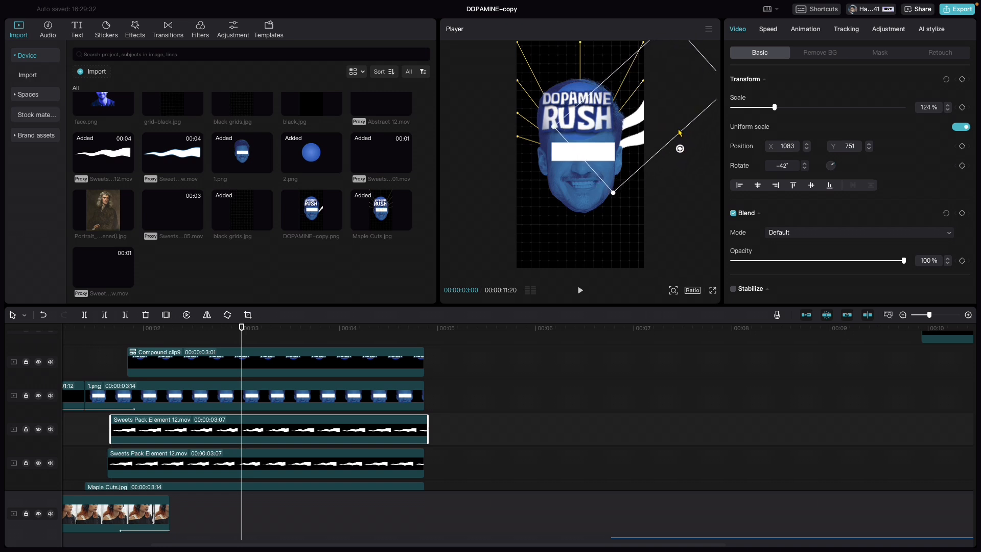
{"action": "left_click_drag", "start_coordinate": [258, 424], "coordinate": [135, 430]}
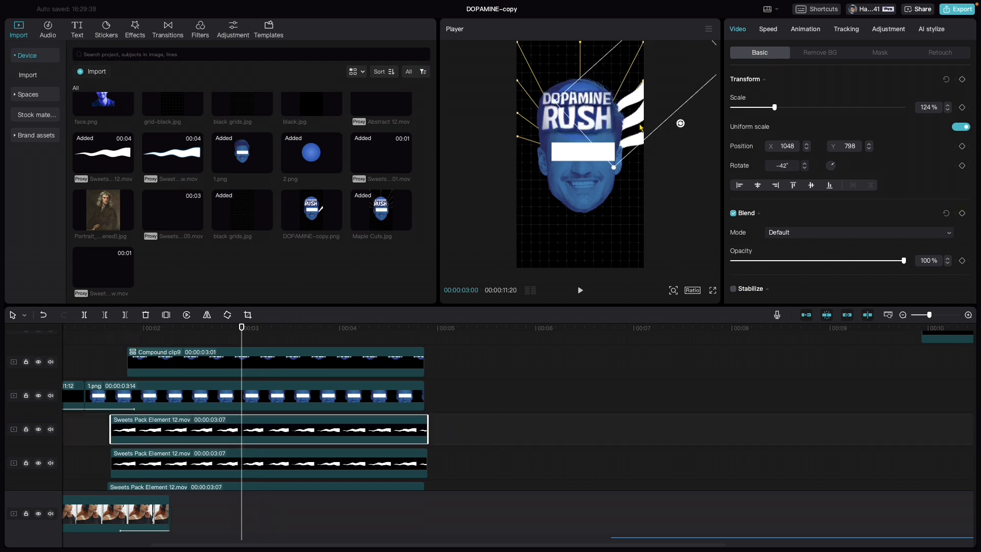
{"action": "mouse_move", "coordinate": [680, 125]}
{"action": "left_mouse_down"}
{"action": "mouse_move", "coordinate": [692, 121]}
{"action": "mouse_move", "coordinate": [649, 121]}
{"action": "mouse_move", "coordinate": [666, 136]}
{"action": "left_mouse_up"}
{"action": "mouse_move", "coordinate": [136, 422]}
{"action": "left_mouse_down"}
{"action": "mouse_move", "coordinate": [264, 422]}
{"action": "mouse_move", "coordinate": [136, 422]}
{"action": "left_mouse_up"}
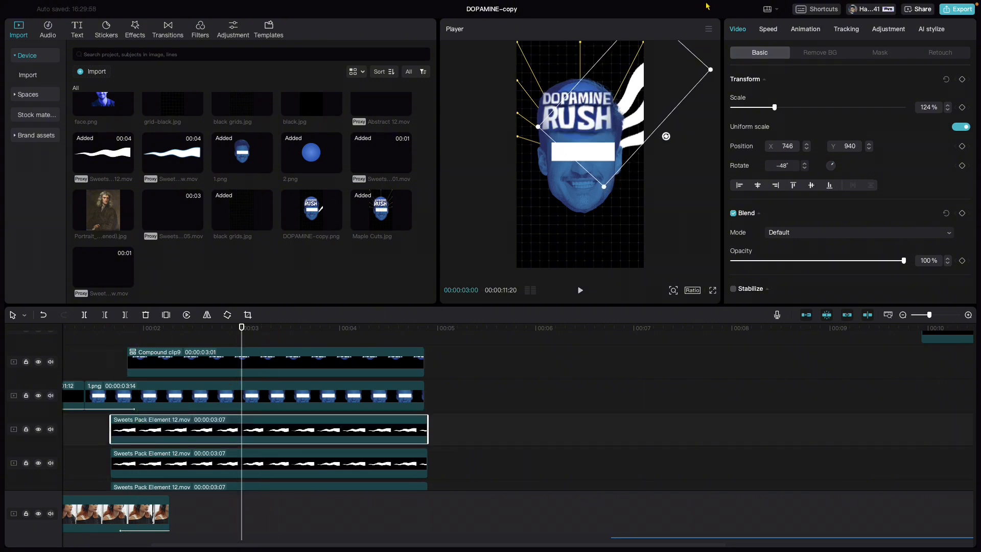
Continue the fan of stroke copies over the top of the head, setting the topmost one to -90° at X 0, Y 850.
{"action": "left_click_drag", "start_coordinate": [629, 133], "coordinate": [616, 103]}
{"action": "mouse_move", "coordinate": [228, 443]}
{"action": "left_mouse_down"}
{"action": "mouse_move", "coordinate": [346, 439]}
{"action": "mouse_move", "coordinate": [236, 432]}
{"action": "left_mouse_up"}
{"action": "left_click_drag", "start_coordinate": [156, 431], "coordinate": [148, 431]}
{"action": "left_click_drag", "start_coordinate": [588, 125], "coordinate": [555, 123]}
{"action": "left_click_drag", "start_coordinate": [629, 103], "coordinate": [663, 79]}
{"action": "left_click_drag", "start_coordinate": [559, 98], "coordinate": [555, 131]}
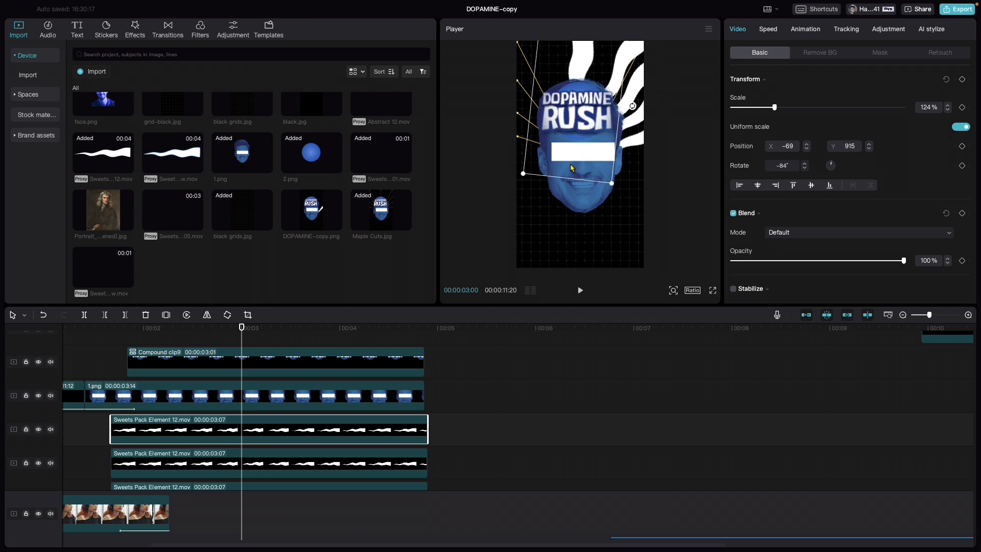
{"action": "left_click_drag", "start_coordinate": [632, 107], "coordinate": [636, 104]}
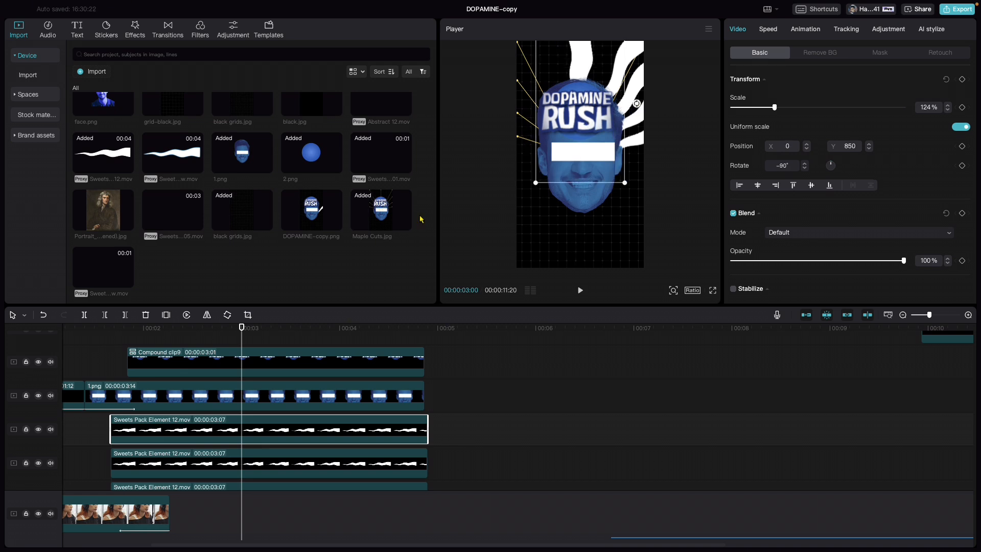
Duplicate the vertical stroke clip and place the copy behind the head's upper left, rotated -117° at X -432, Y 897.
{"action": "left_click_drag", "start_coordinate": [232, 435], "coordinate": [155, 430]}
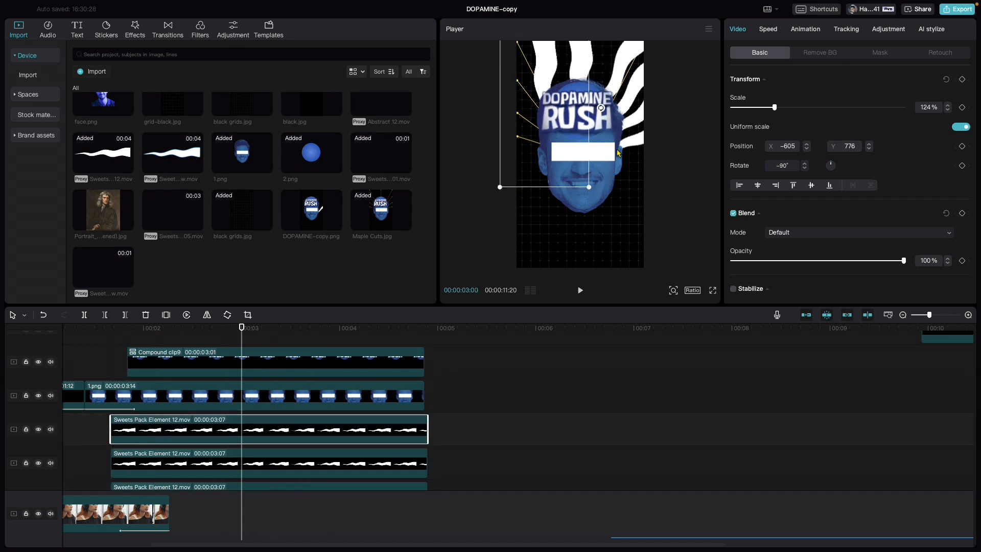
{"action": "left_click_drag", "start_coordinate": [601, 109], "coordinate": [618, 105]}
{"action": "left_click_drag", "start_coordinate": [649, 89], "coordinate": [649, 80]}
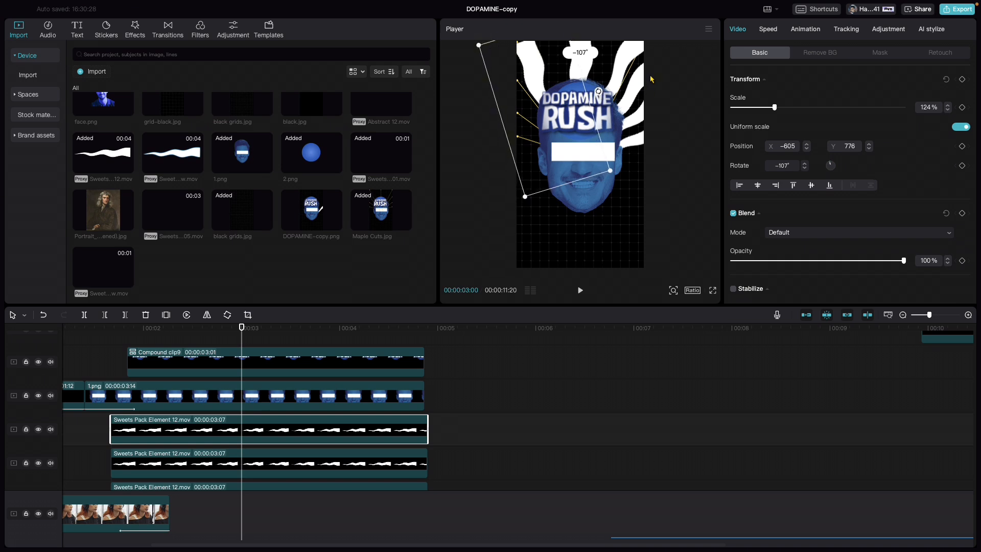
{"action": "mouse_move", "coordinate": [553, 167]}
{"action": "left_mouse_down"}
{"action": "mouse_move", "coordinate": [577, 164]}
{"action": "mouse_move", "coordinate": [557, 167]}
{"action": "left_mouse_up"}
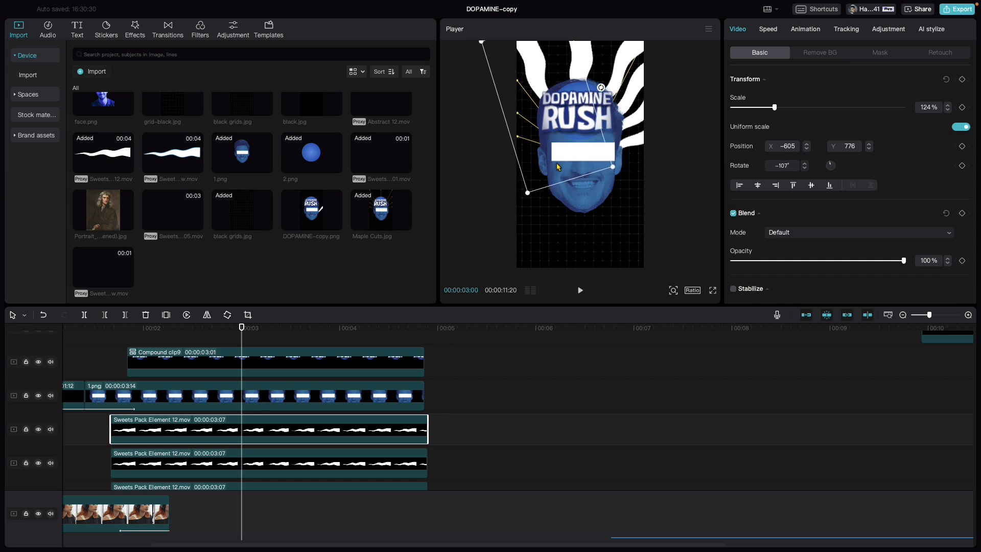
{"action": "left_click_drag", "start_coordinate": [609, 85], "coordinate": [612, 73]}
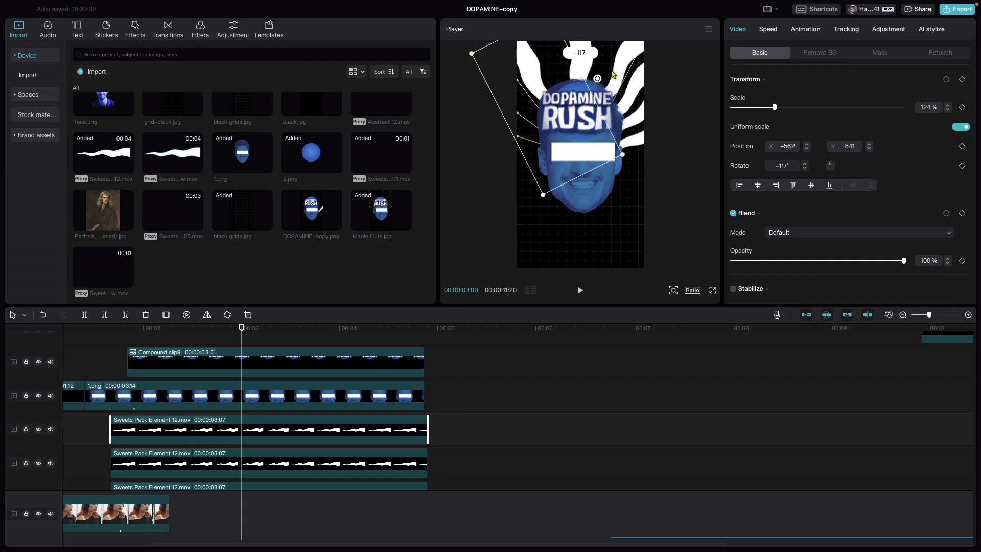
{"action": "left_click_drag", "start_coordinate": [549, 138], "coordinate": [556, 136]}
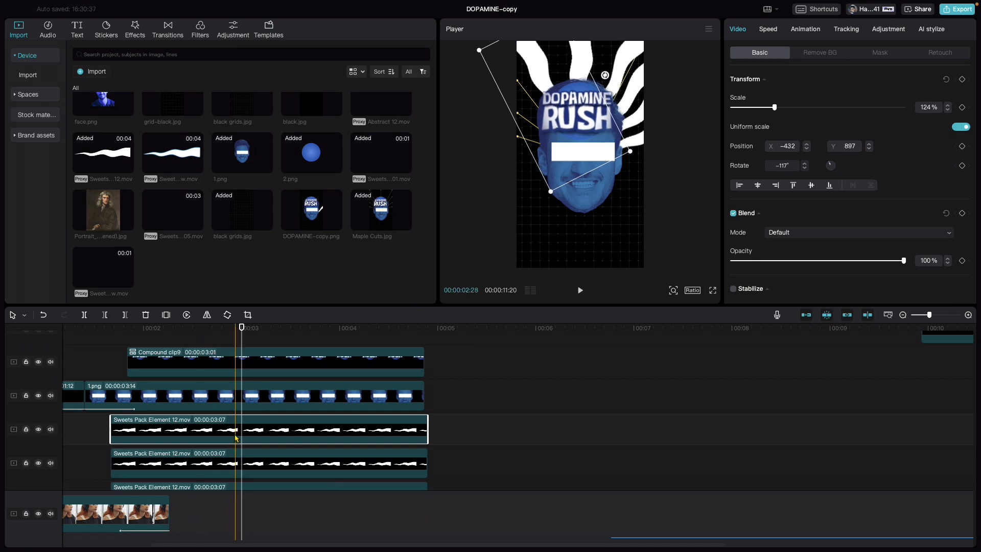
Add another stroke copy rotated -131° at X -717, Y 694, and shift the -117° copy to X -484, Y 1022.
{"action": "left_click_drag", "start_coordinate": [111, 437], "coordinate": [140, 425]}
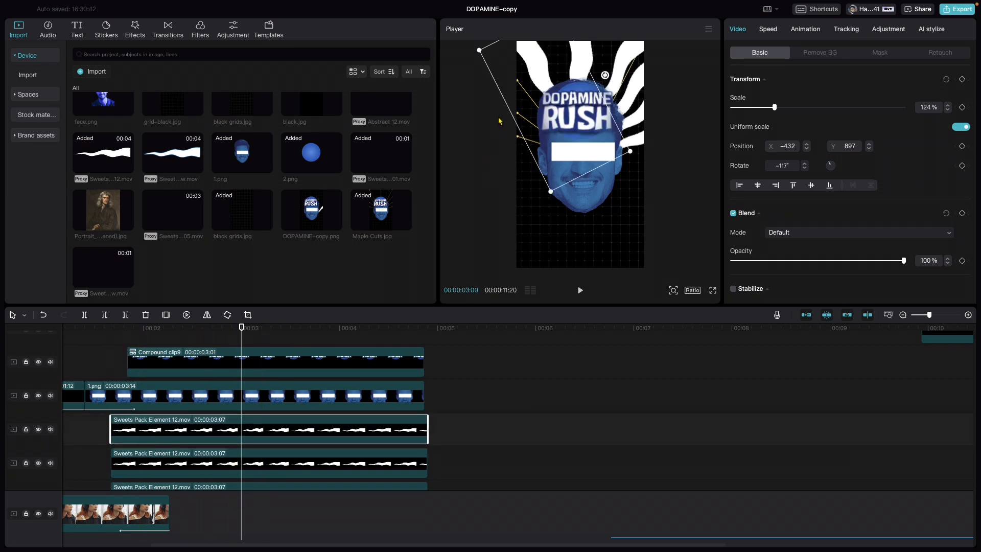
{"action": "left_click_drag", "start_coordinate": [538, 105], "coordinate": [528, 131]}
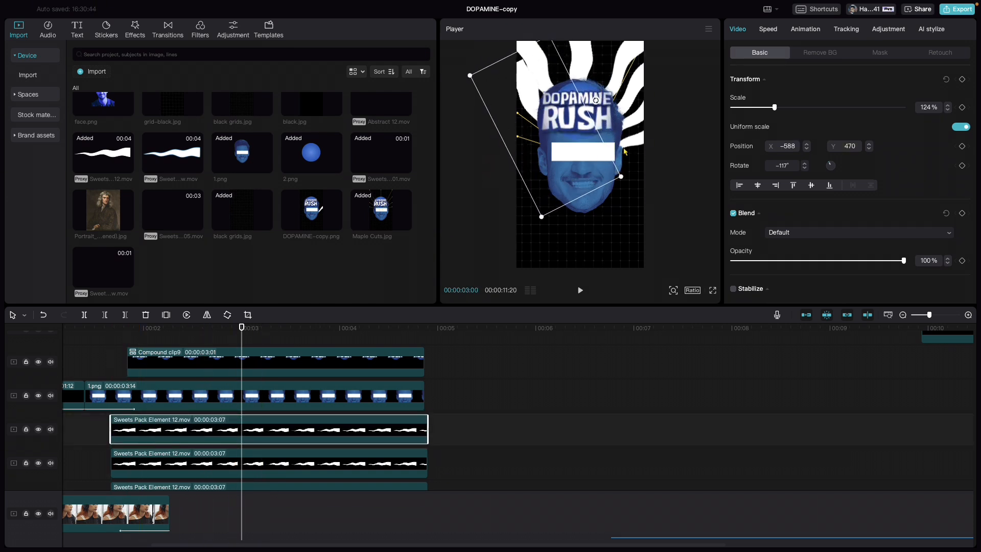
{"action": "left_click_drag", "start_coordinate": [598, 106], "coordinate": [591, 92]}
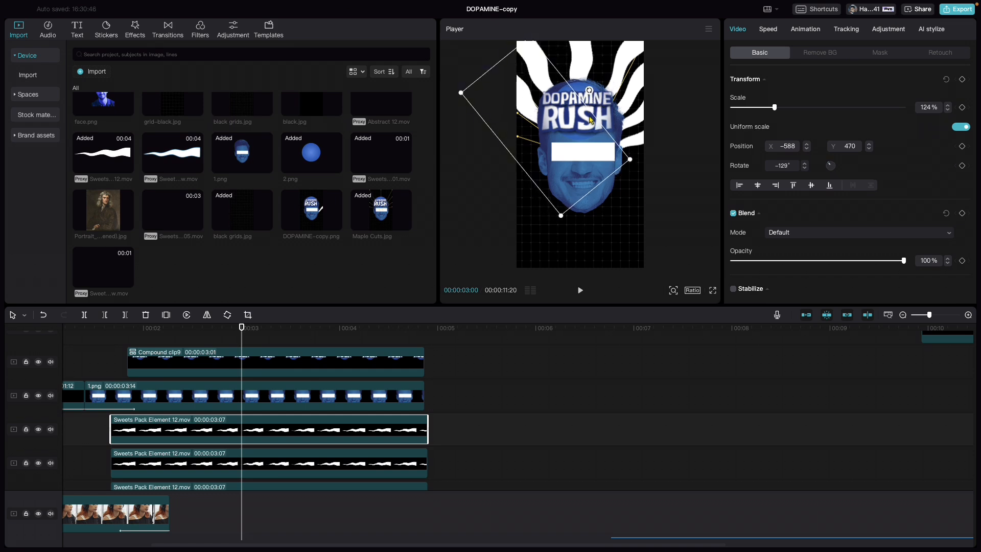
{"action": "left_click_drag", "start_coordinate": [557, 189], "coordinate": [594, 26]}
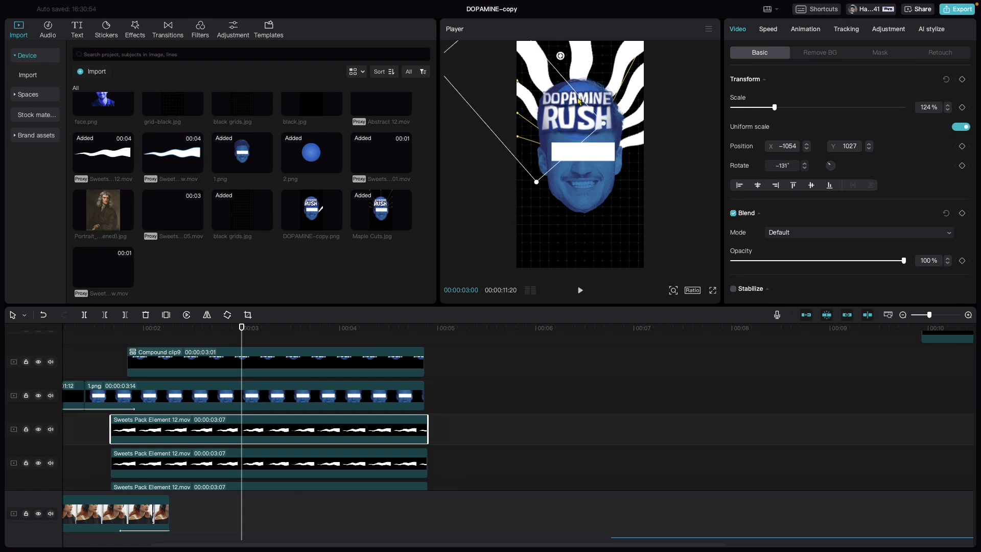
{"action": "left_click_drag", "start_coordinate": [537, 169], "coordinate": [554, 190]}
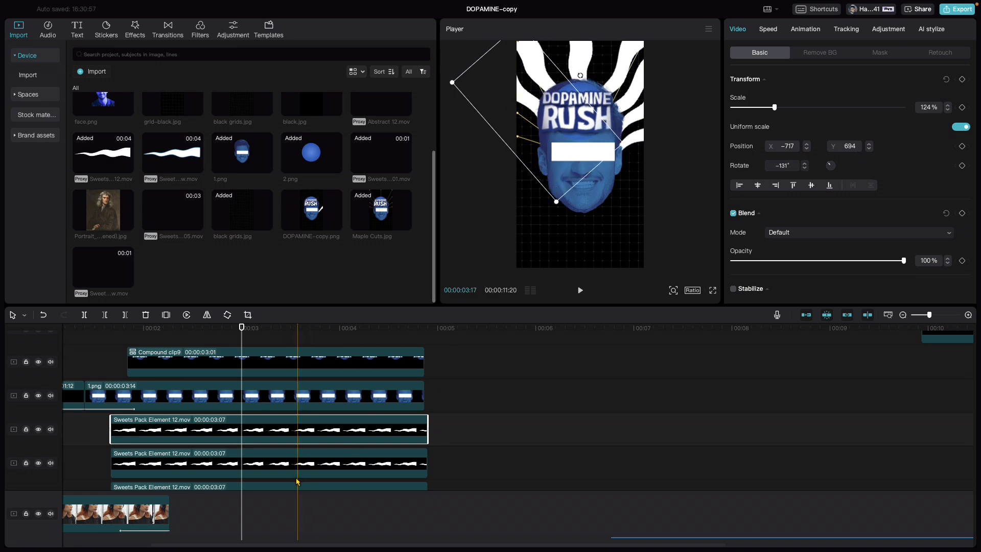
{"action": "left_click", "coordinate": [301, 462]}
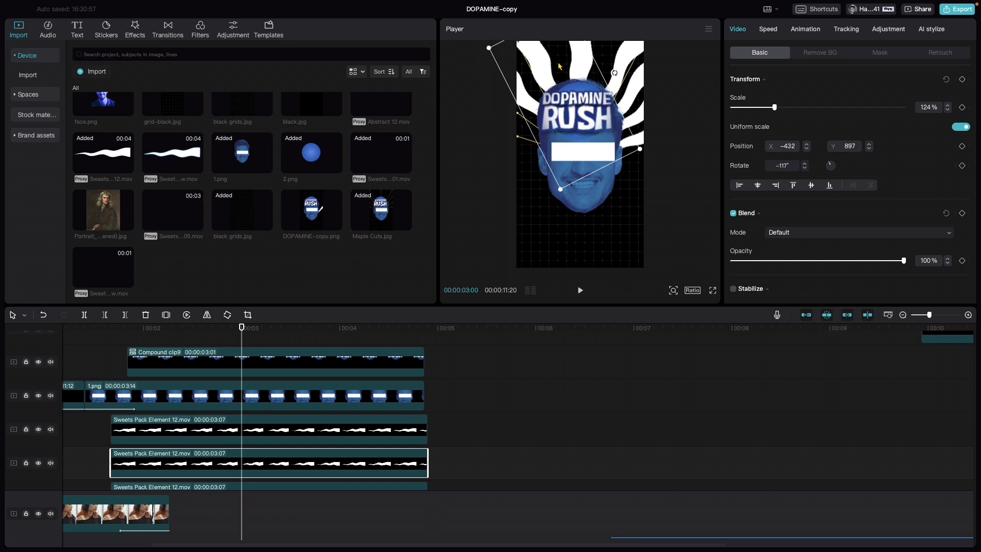
{"action": "left_click_drag", "start_coordinate": [552, 66], "coordinate": [547, 61]}
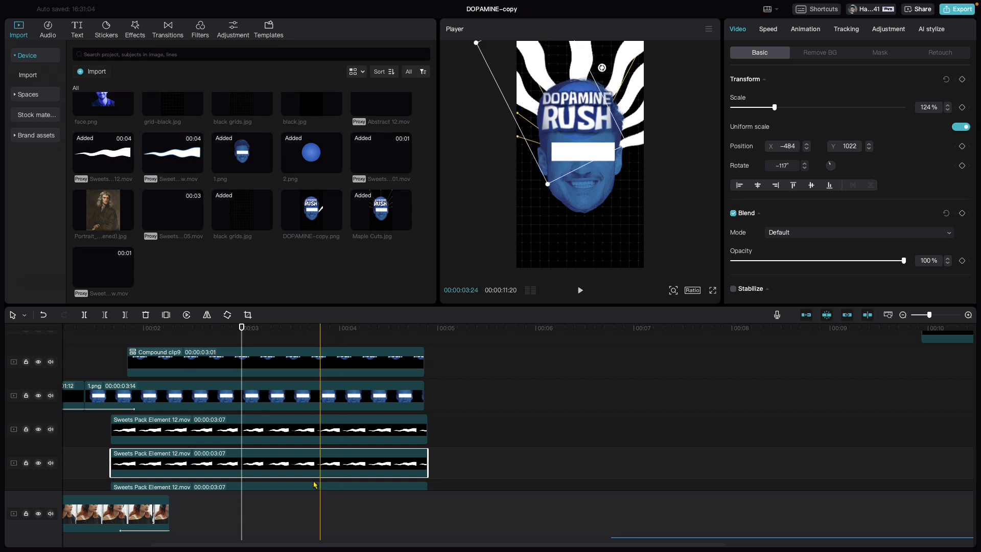
Paste a copy of the -131° stroke, align its start with the other strokes, and rotate it to -157° at X -1115, Y 552.
{"action": "left_click", "coordinate": [278, 428]}
{"action": "key", "text": "super+v"}
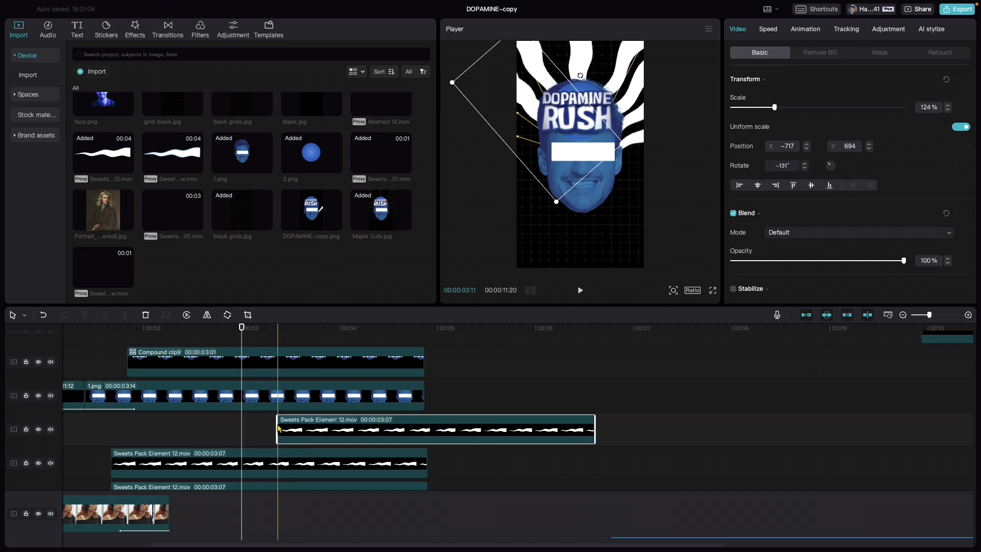
{"action": "left_click_drag", "start_coordinate": [319, 433], "coordinate": [152, 434]}
{"action": "mouse_move", "coordinate": [526, 152]}
{"action": "left_mouse_down"}
{"action": "mouse_move", "coordinate": [496, 140]}
{"action": "mouse_move", "coordinate": [525, 139]}
{"action": "left_mouse_up"}
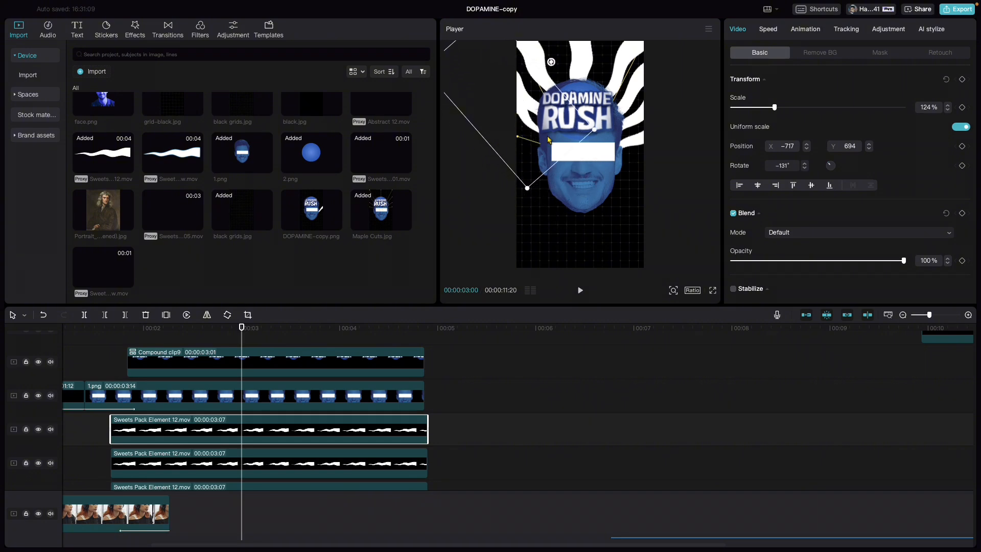
{"action": "left_click_drag", "start_coordinate": [551, 62], "coordinate": [557, 43]}
{"action": "left_click_drag", "start_coordinate": [512, 90], "coordinate": [497, 141]}
{"action": "left_click_drag", "start_coordinate": [542, 69], "coordinate": [526, 158]}
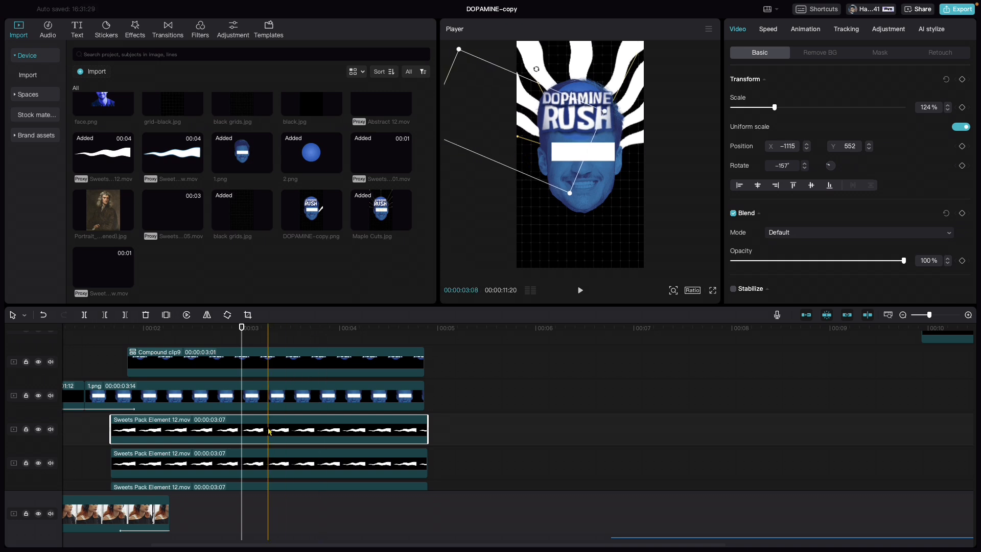
Duplicate the -157° stroke clip and place the copy lower beside the head, rotated -161° at X -1115, Y 198.
{"action": "left_click_drag", "start_coordinate": [113, 430], "coordinate": [139, 429]}
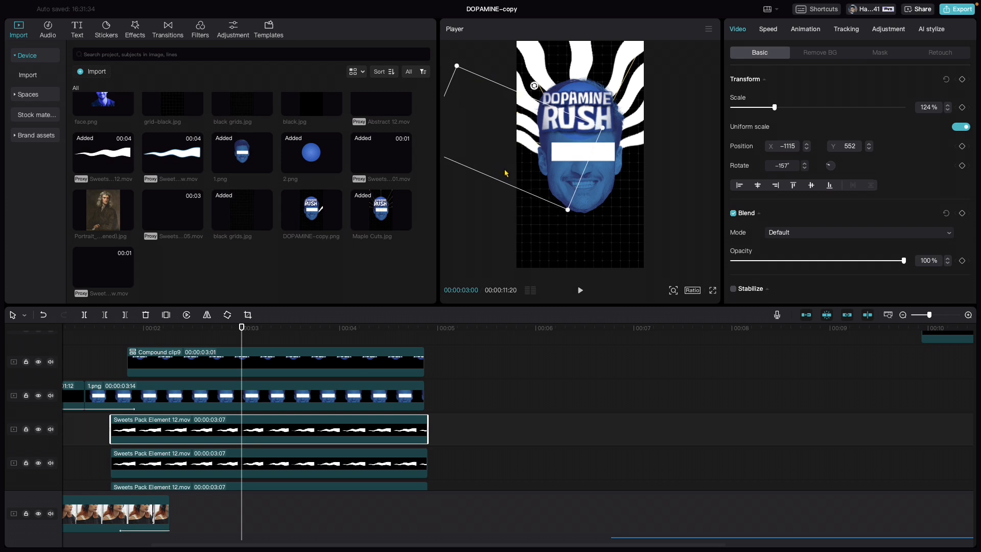
{"action": "left_click_drag", "start_coordinate": [534, 86], "coordinate": [530, 85]}
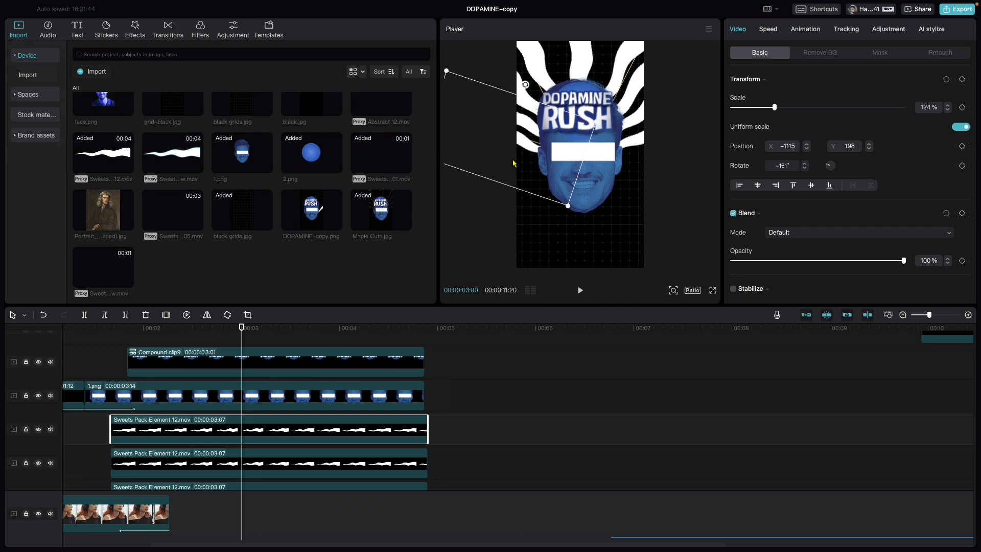
{"action": "left_click", "coordinate": [526, 261]}
Delete the Maple Cuts.jpg reference clip from the track above black.jpg.
{"action": "scroll", "coordinate": [233, 464], "scroll_direction": "down", "scroll_amount": 2}
{"action": "scroll", "coordinate": [232, 463], "scroll_direction": "down", "scroll_amount": 6}
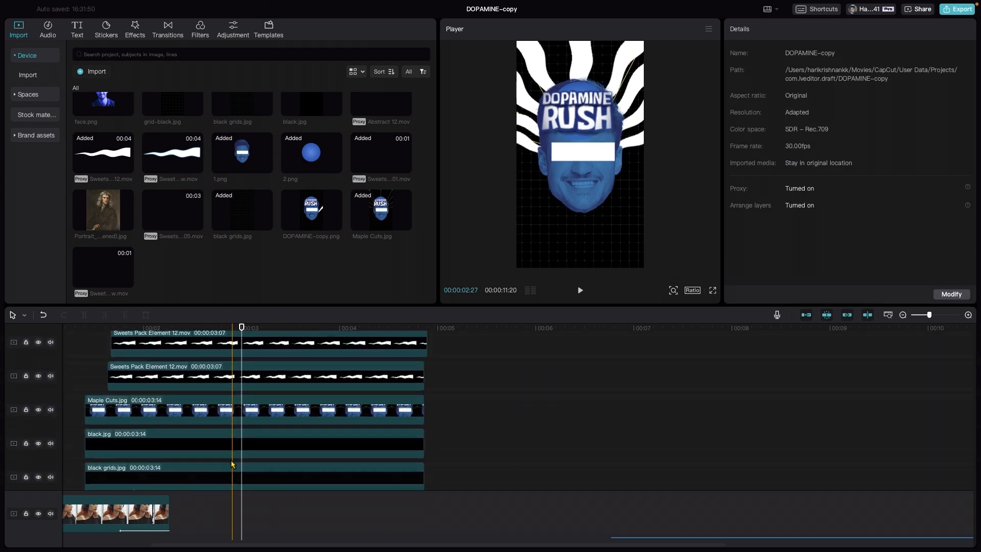
{"action": "scroll", "coordinate": [232, 463], "scroll_direction": "down", "scroll_amount": 1}
{"action": "left_click", "coordinate": [244, 409]}
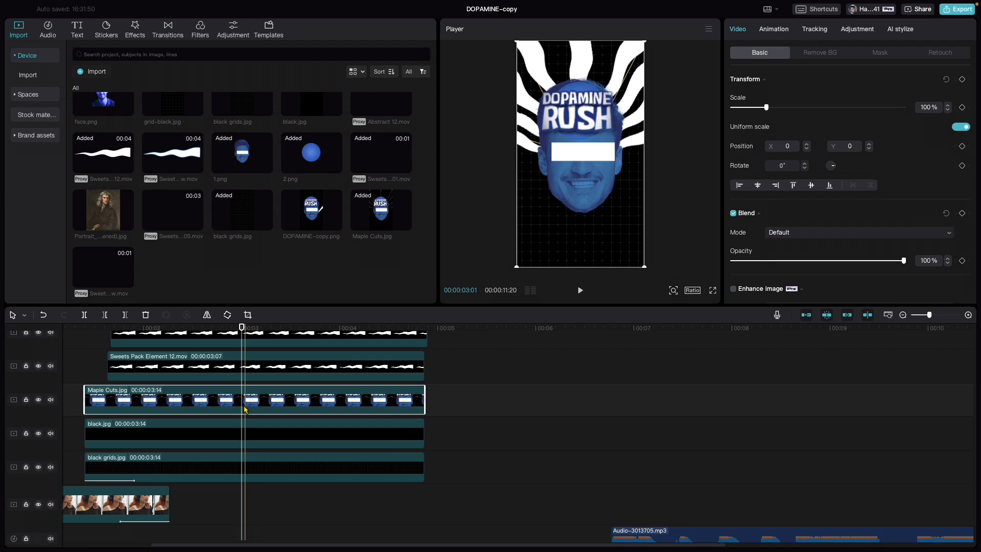
{"action": "key", "text": "Delete"}
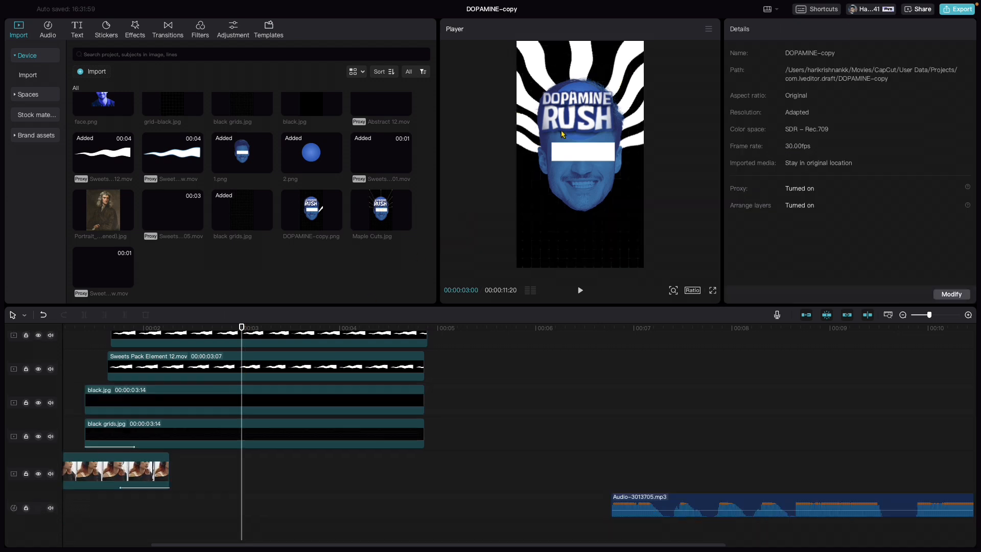
Select all the Sweets Pack Element 12.mov stroke clips and combine them into a compound clip.
{"action": "scroll", "coordinate": [514, 397], "scroll_direction": "up", "scroll_amount": 3}
{"action": "scroll", "coordinate": [514, 398], "scroll_direction": "up", "scroll_amount": 3}
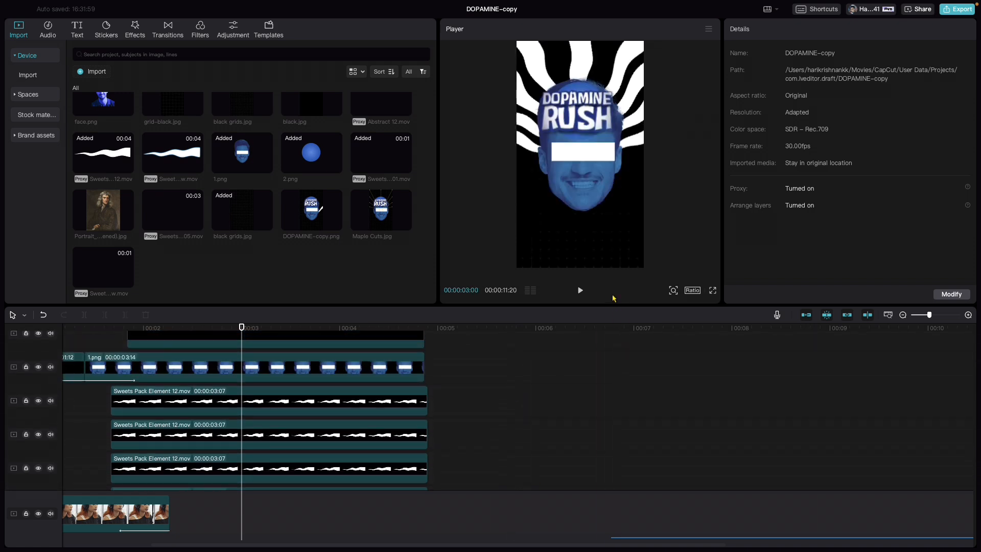
{"action": "left_click_drag", "start_coordinate": [91, 383], "coordinate": [434, 425]}
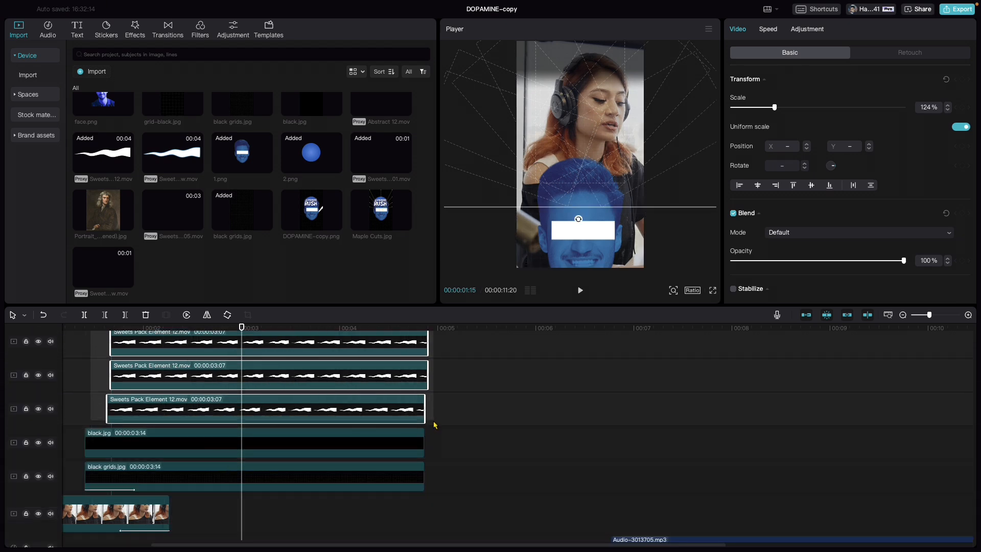
{"action": "right_click", "coordinate": [398, 411]}
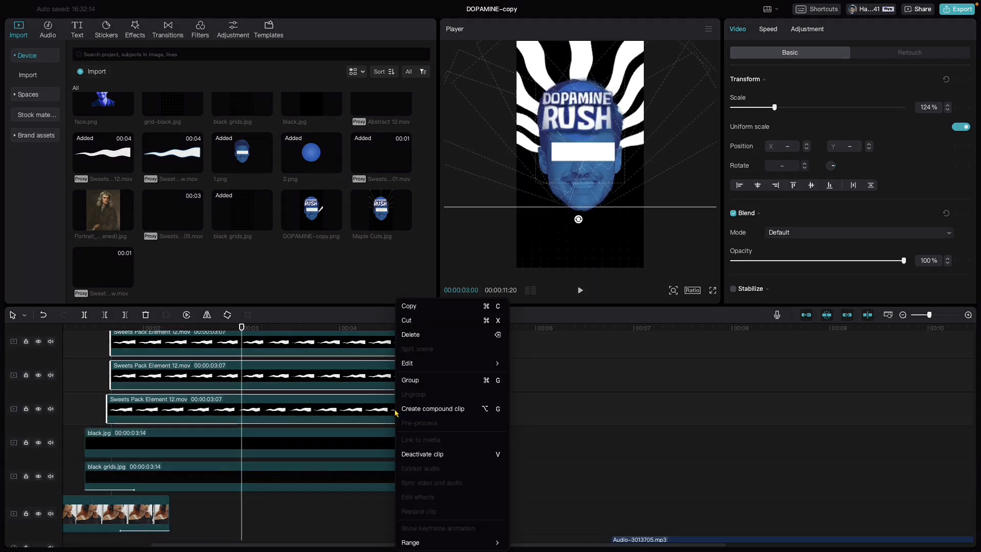
{"action": "left_click", "coordinate": [450, 408]}
At the start of the strokes' compound clip (00:00:01:19), add a Circle mask with keyframes.
{"action": "left_click_drag", "start_coordinate": [241, 330], "coordinate": [110, 342]}
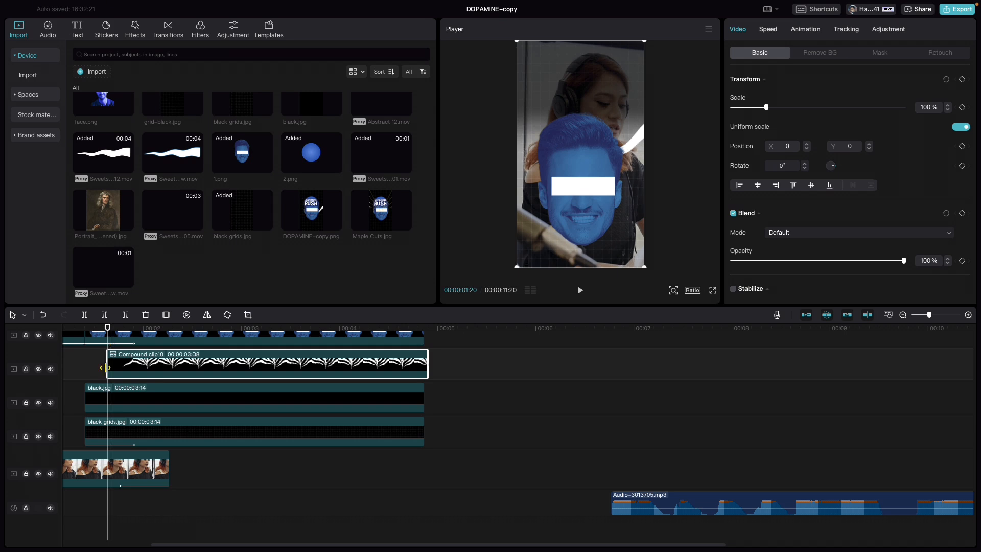
{"action": "left_click", "coordinate": [882, 53]}
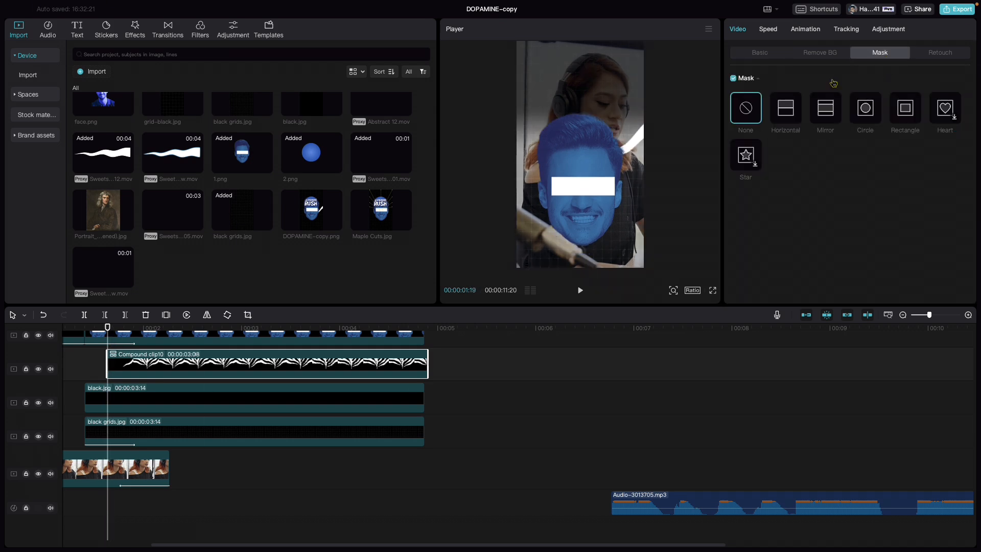
{"action": "left_click", "coordinate": [866, 109]}
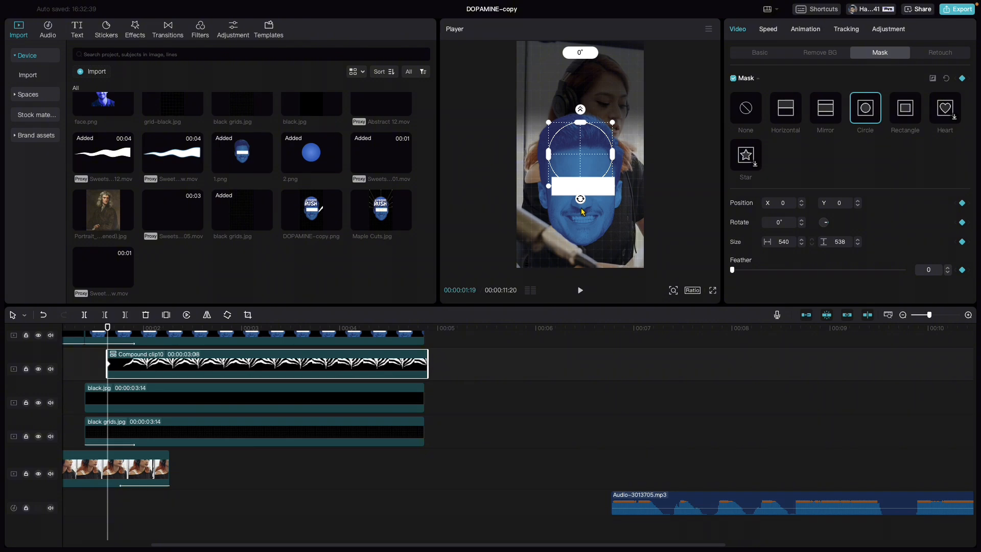
Fit the circle mask to the face as an oval of 647 × 1060 at X -2, Y -213.
{"action": "mouse_move", "coordinate": [558, 188]}
{"action": "left_mouse_down"}
{"action": "mouse_move", "coordinate": [582, 193]}
{"action": "mouse_move", "coordinate": [554, 180]}
{"action": "mouse_move", "coordinate": [579, 251]}
{"action": "mouse_move", "coordinate": [573, 180]}
{"action": "left_mouse_up"}
{"action": "mouse_move", "coordinate": [581, 225]}
{"action": "left_mouse_down"}
{"action": "mouse_move", "coordinate": [580, 258]}
{"action": "mouse_move", "coordinate": [581, 231]}
{"action": "left_mouse_up"}
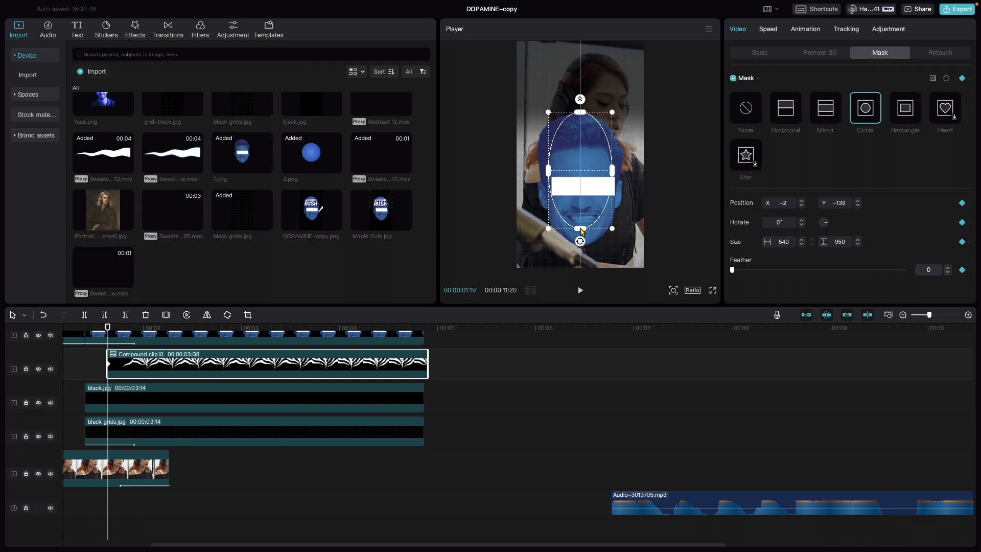
{"action": "left_click_drag", "start_coordinate": [568, 180], "coordinate": [618, 185]}
{"action": "left_click_drag", "start_coordinate": [582, 247], "coordinate": [585, 249]}
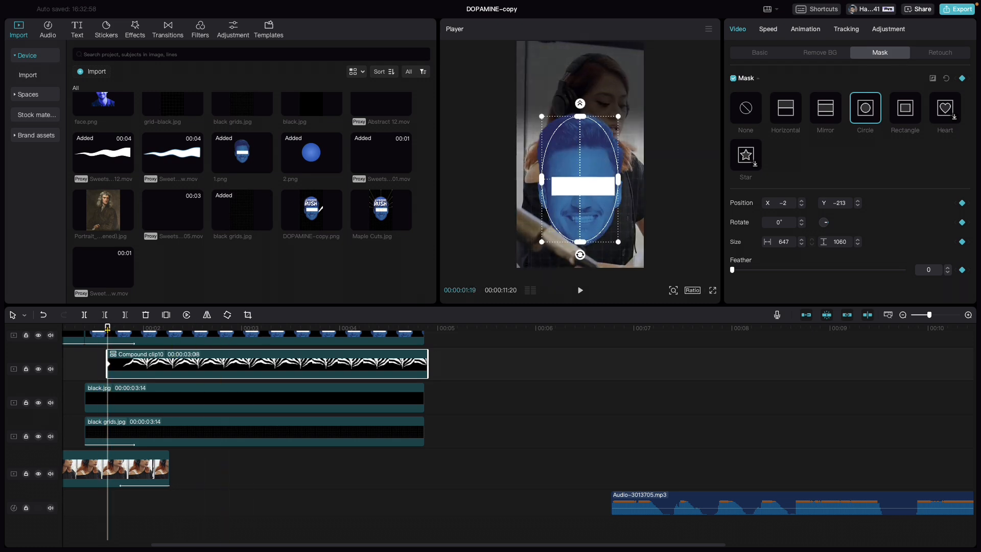
Ten frames on, at 00:00:01:29, move the strokes' circle mask up over the face to X 0, Y 76.
{"action": "key", "text": "Right"}
{"action": "key", "text": "Right"}
{"action": "key", "text": "Right"}
{"action": "key", "text": "Right"}
{"action": "key", "text": "Right"}
{"action": "key", "text": "Right"}
{"action": "key", "text": "Right"}
{"action": "key", "text": "Right"}
{"action": "key", "text": "Right"}
{"action": "key", "text": "Right"}
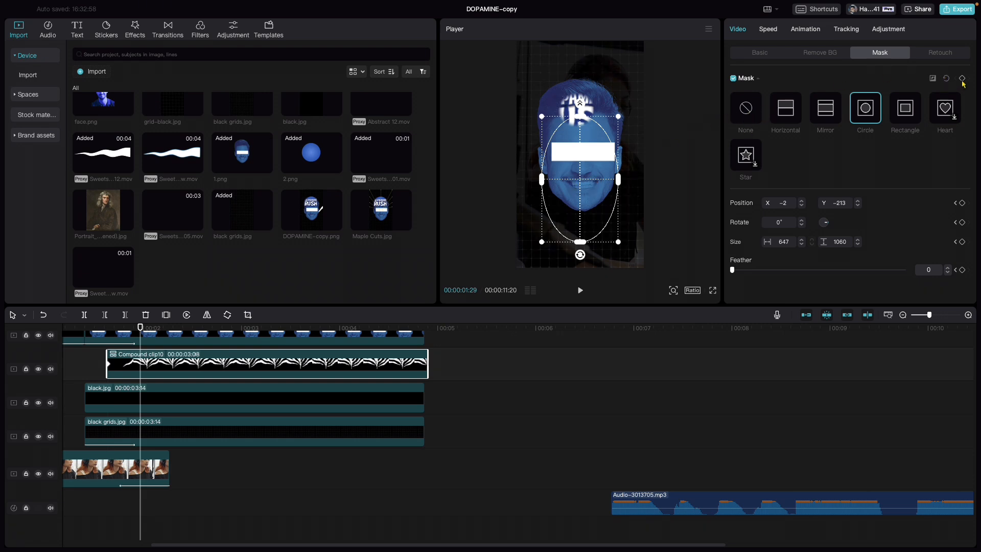
{"action": "left_click_drag", "start_coordinate": [576, 186], "coordinate": [577, 149]}
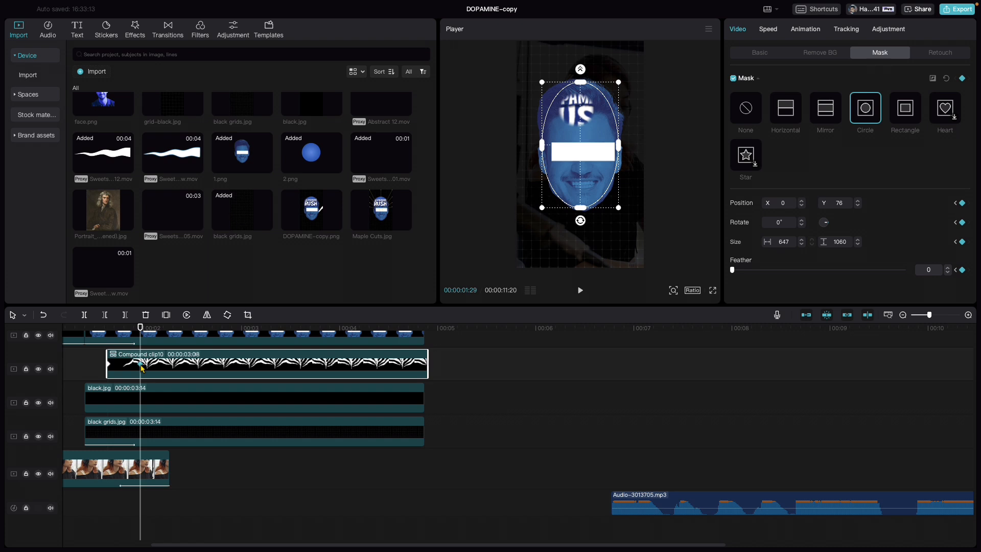
At 00:00:02:09, add a mask keyframe and enlarge the circle mask beyond the frame edges to reveal all the strokes.
{"action": "key", "text": "shift+Right"}
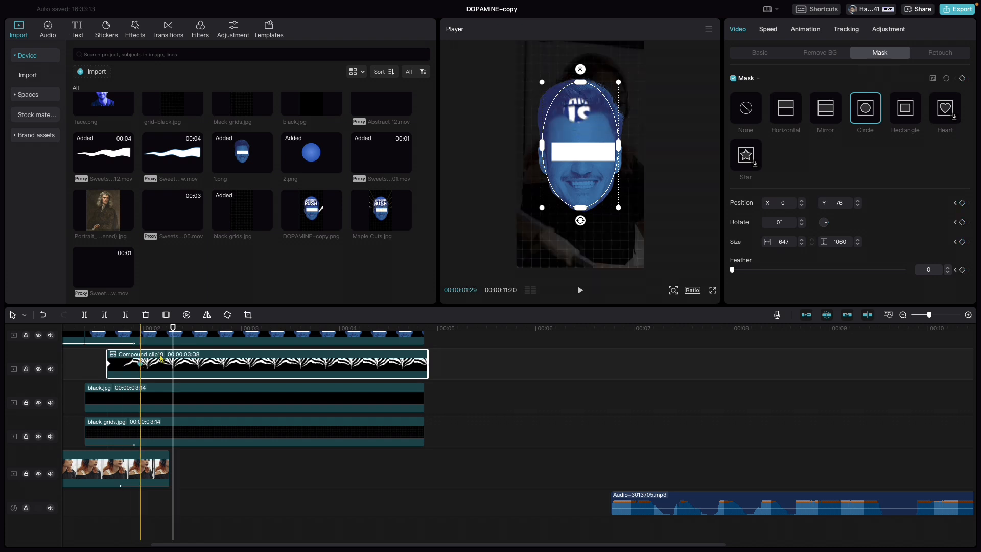
{"action": "left_click", "coordinate": [963, 78]}
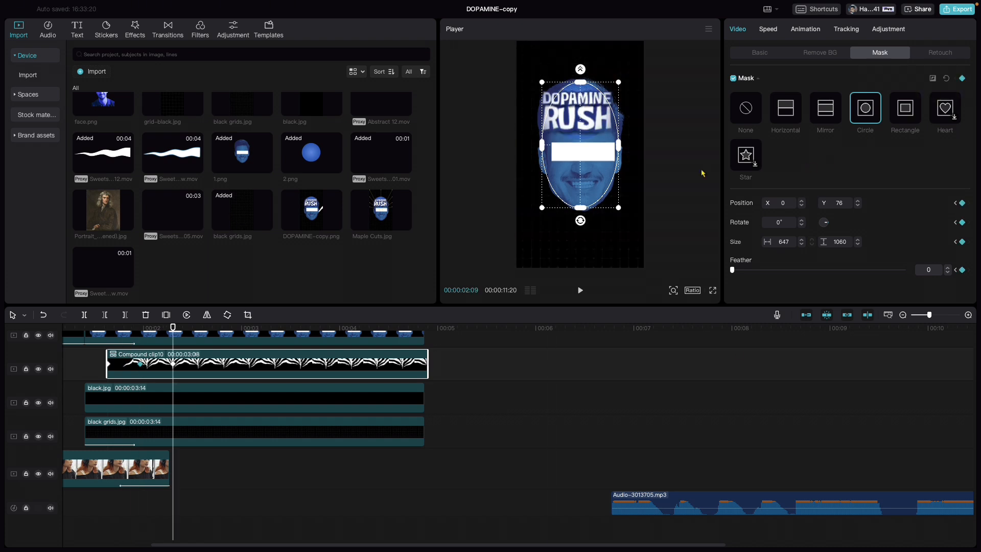
{"action": "left_click_drag", "start_coordinate": [618, 208], "coordinate": [688, 259]}
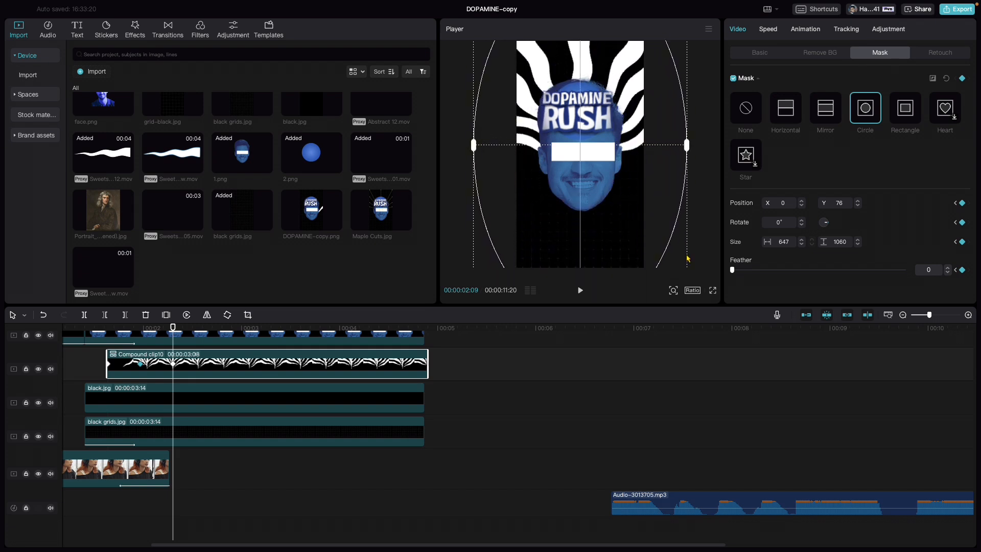
{"action": "left_click", "coordinate": [785, 54]}
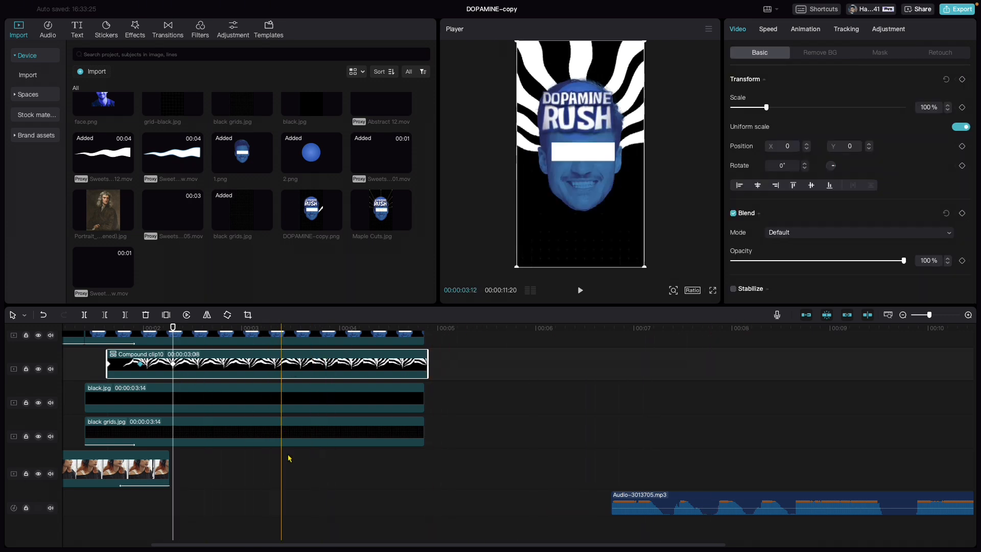
Play back the sequence from its opening part to check the stroke reveal behind the face.
{"action": "scroll", "coordinate": [288, 467], "scroll_direction": "up", "scroll_amount": 2}
{"action": "scroll", "coordinate": [285, 477], "scroll_direction": "left", "scroll_amount": 3}
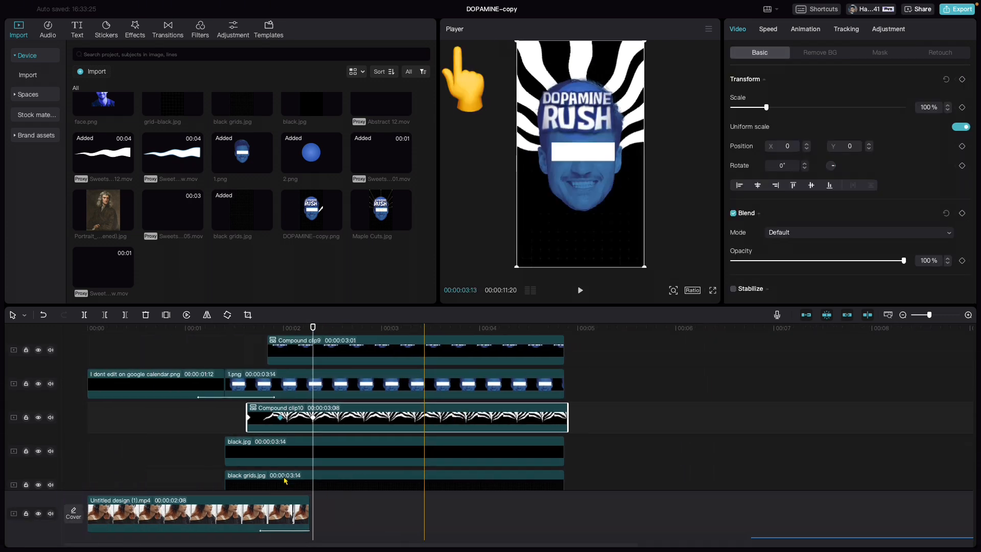
{"action": "left_click", "coordinate": [153, 367]}
{"action": "key", "text": "space"}
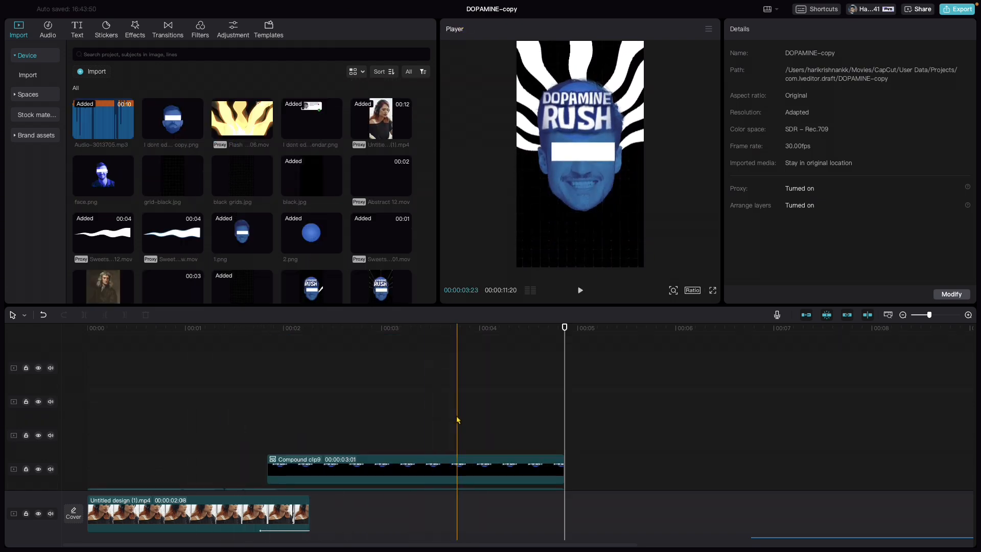
Move the three Sweets Pack Element 01.mov clips together above the title's compound clip, aligning their ends with its end.
{"action": "scroll", "coordinate": [458, 420], "scroll_direction": "right", "scroll_amount": 10}
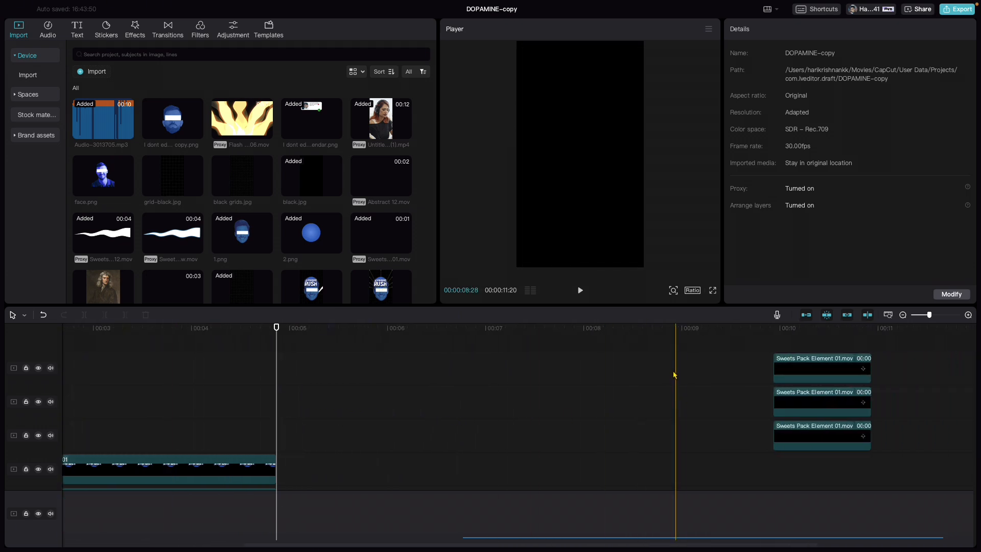
{"action": "left_click_drag", "start_coordinate": [896, 348], "coordinate": [749, 463]}
{"action": "left_click_drag", "start_coordinate": [797, 424], "coordinate": [205, 439]}
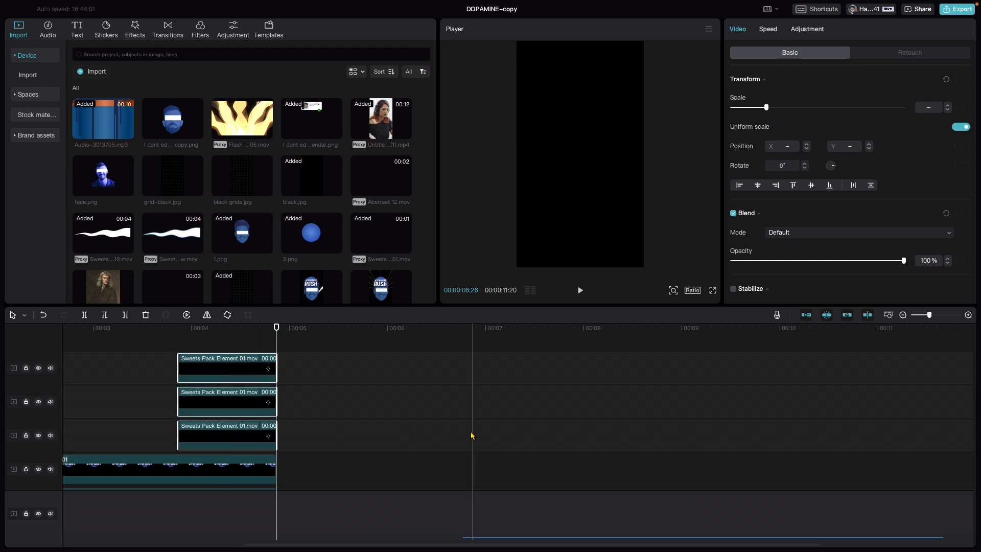
{"action": "scroll", "coordinate": [466, 433], "scroll_direction": "left", "scroll_amount": 10}
{"action": "left_click", "coordinate": [420, 411]}
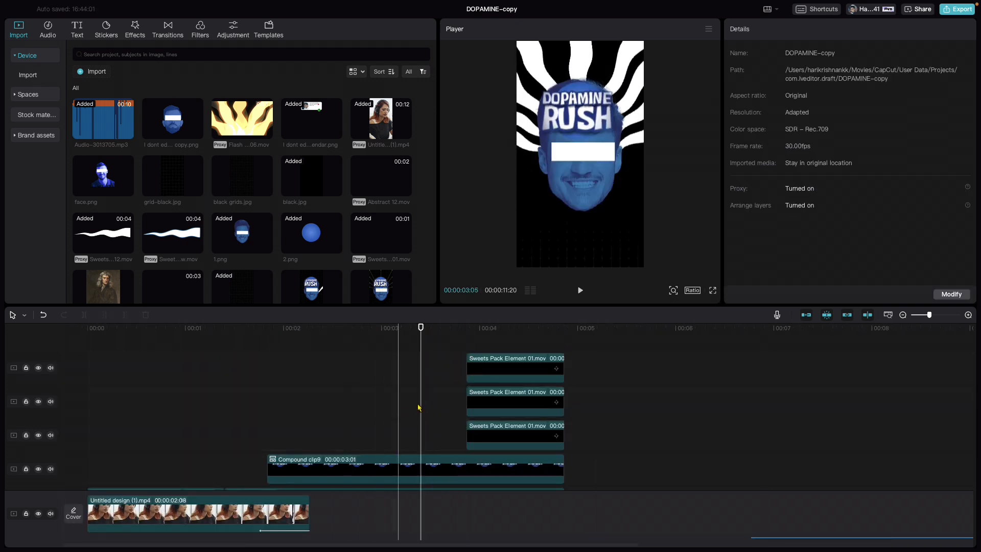
Stagger the three Sweets Pack Element 01.mov clips in succession across their tracks, starting the uppermost at about 00:00:02:08.
{"action": "left_click_drag", "start_coordinate": [506, 366], "coordinate": [348, 371]}
{"action": "mouse_move", "coordinate": [301, 329]}
{"action": "left_mouse_down"}
{"action": "mouse_move", "coordinate": [246, 334]}
{"action": "mouse_move", "coordinate": [307, 335]}
{"action": "left_mouse_up"}
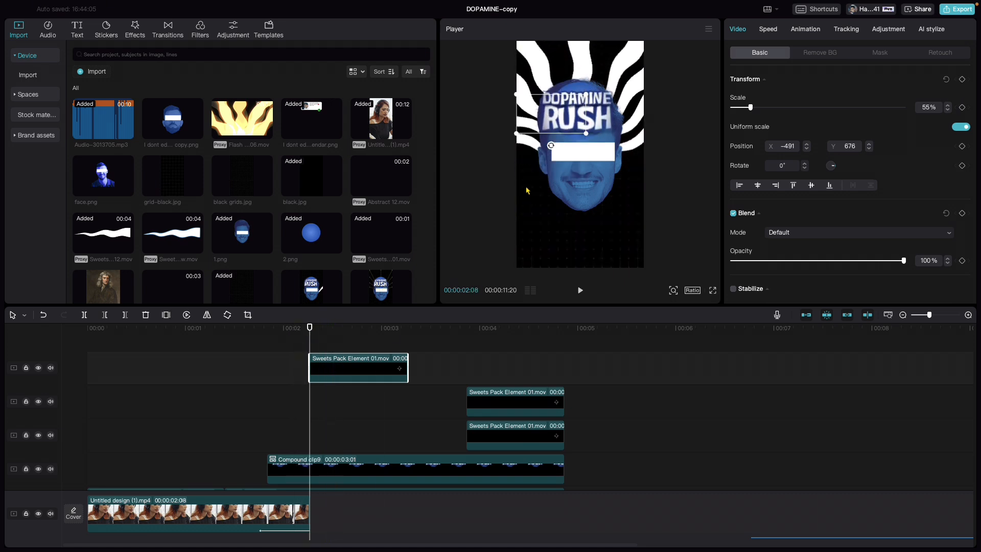
{"action": "left_click_drag", "start_coordinate": [310, 328], "coordinate": [339, 328]}
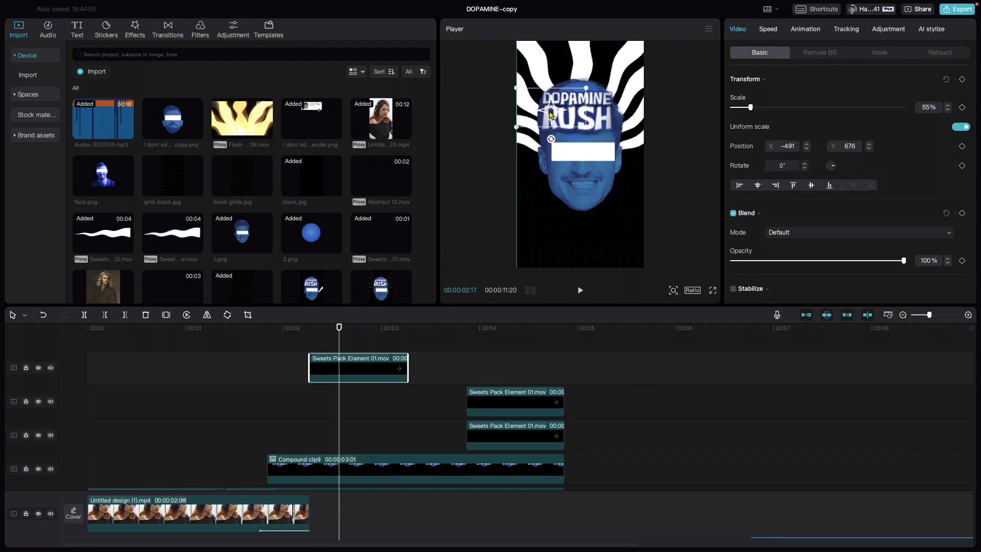
{"action": "left_click_drag", "start_coordinate": [505, 403], "coordinate": [438, 403]}
{"action": "left_click_drag", "start_coordinate": [443, 402], "coordinate": [443, 403]}
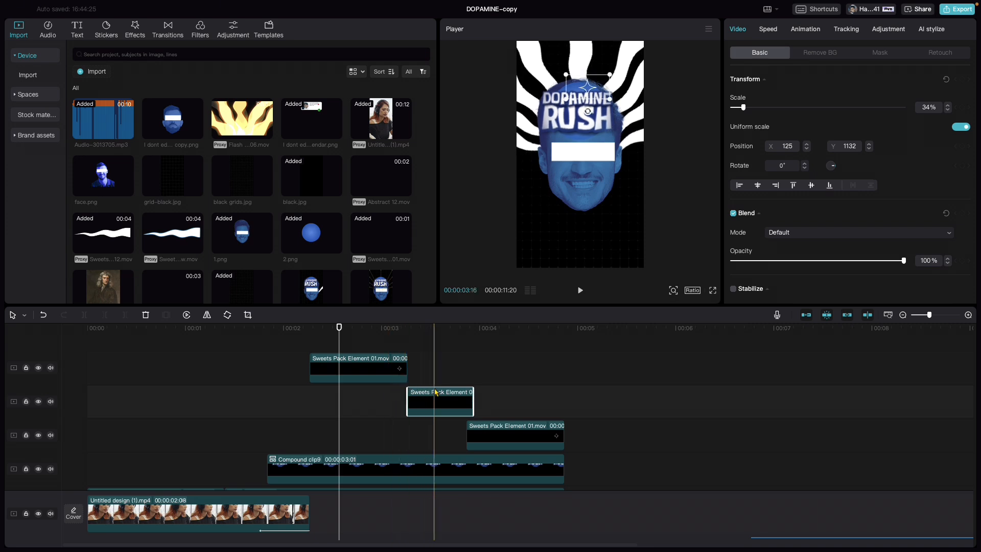
{"action": "left_click_drag", "start_coordinate": [466, 431], "coordinate": [473, 431]}
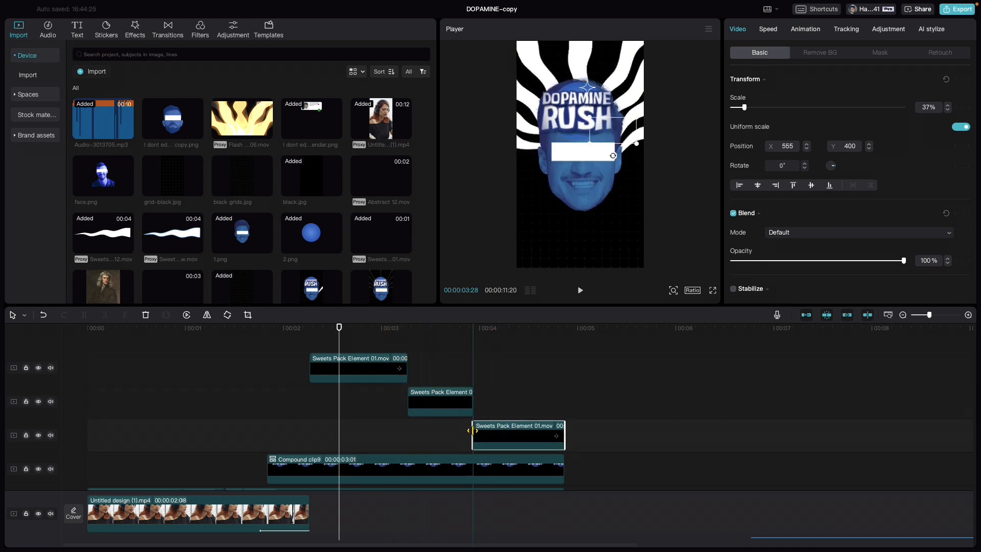
{"action": "left_click_drag", "start_coordinate": [560, 439], "coordinate": [556, 439]}
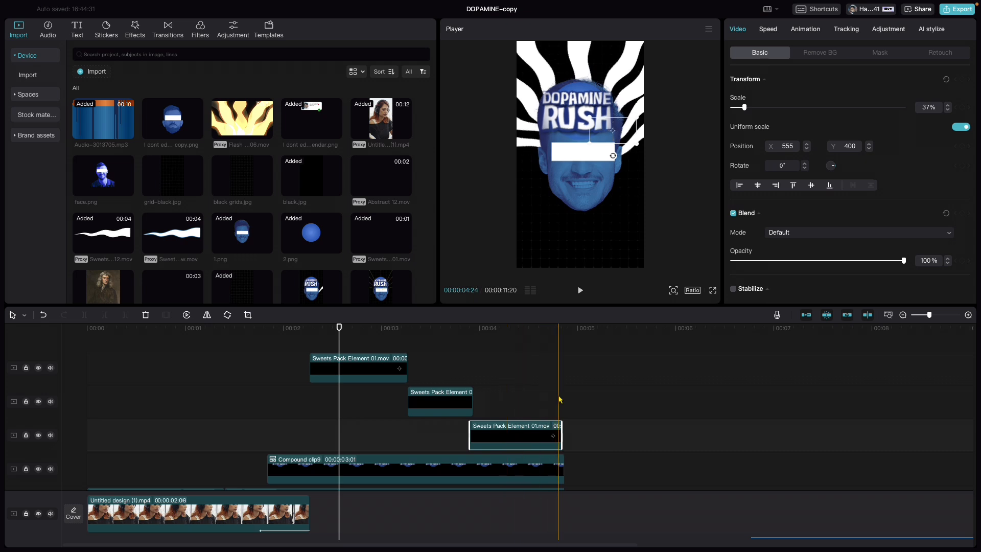
Move the Audio-3013705.mp3 clip to the start of the timeline and play the sequence from 00:00:00:00.
{"action": "scroll", "coordinate": [609, 391], "scroll_direction": "down", "scroll_amount": 5}
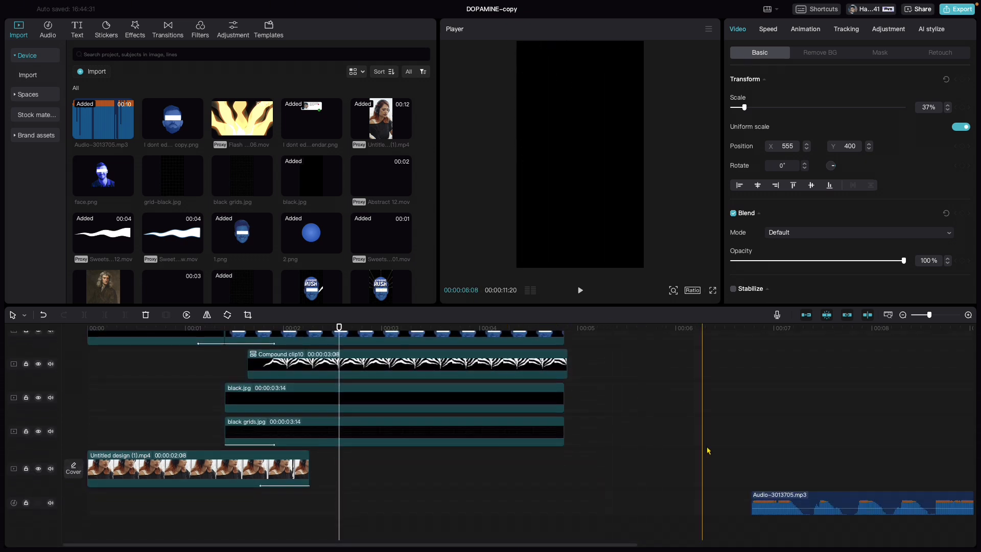
{"action": "left_click_drag", "start_coordinate": [796, 504], "coordinate": [70, 507]}
{"action": "key", "text": "Home"}
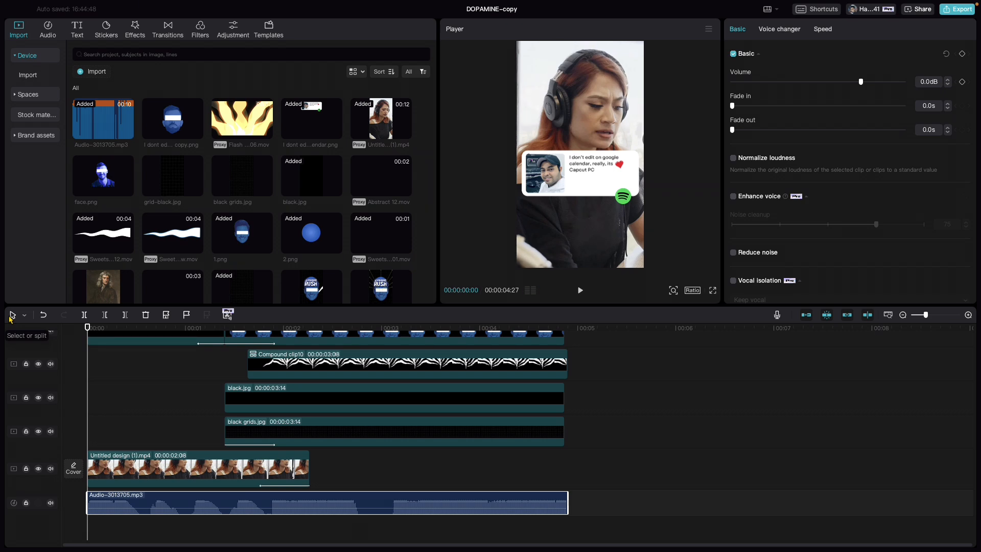
{"action": "key", "text": "space"}
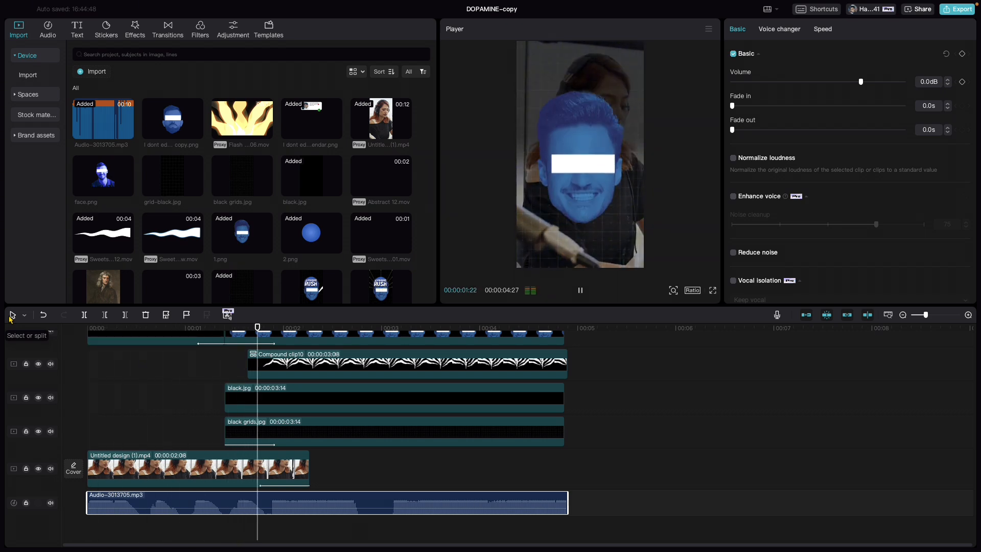